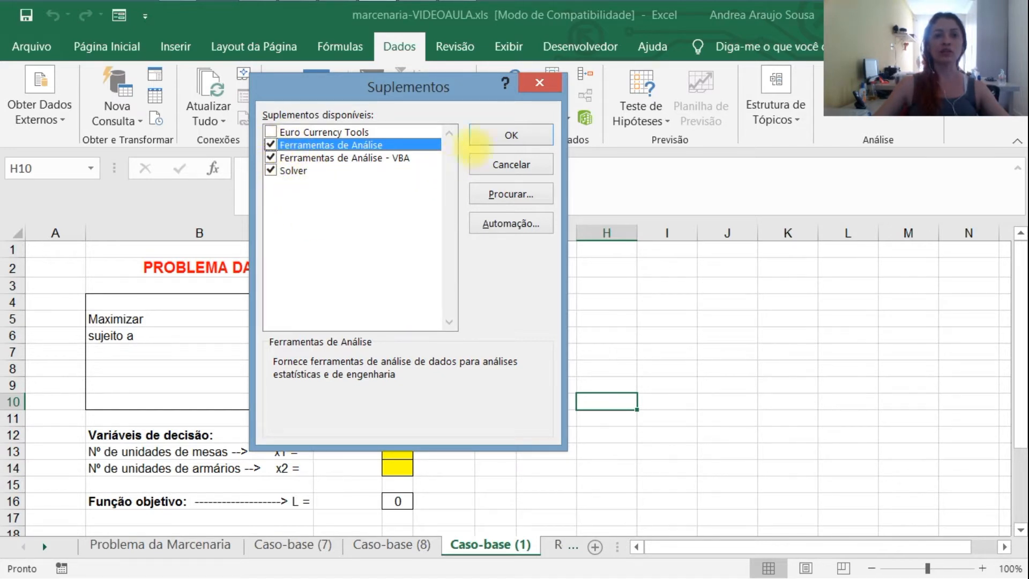
Step: Confirm the add-in selection with Ferramentas de Análise, Ferramentas de Análise - VBA and Solver enabled
click(522, 134)
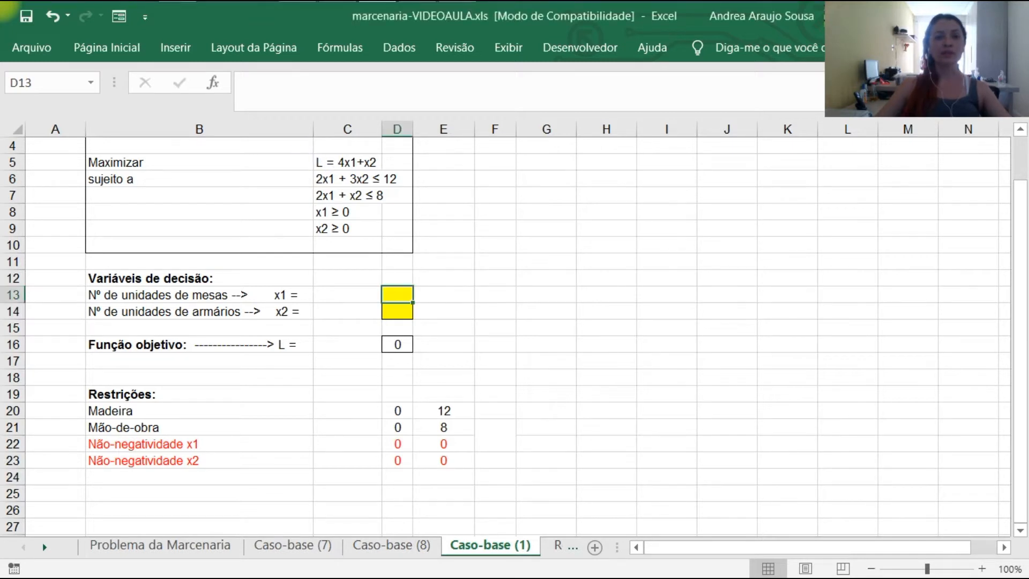
Step: Review the problem's objective and constraints in C5:C7 and the labels for the decision variables and objective function
click(337, 161)
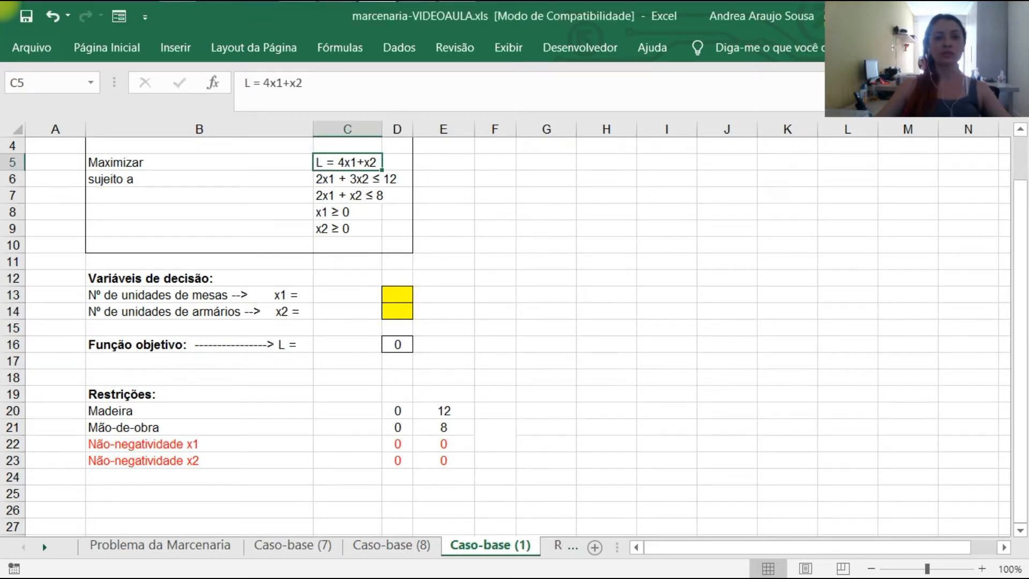
click(316, 177)
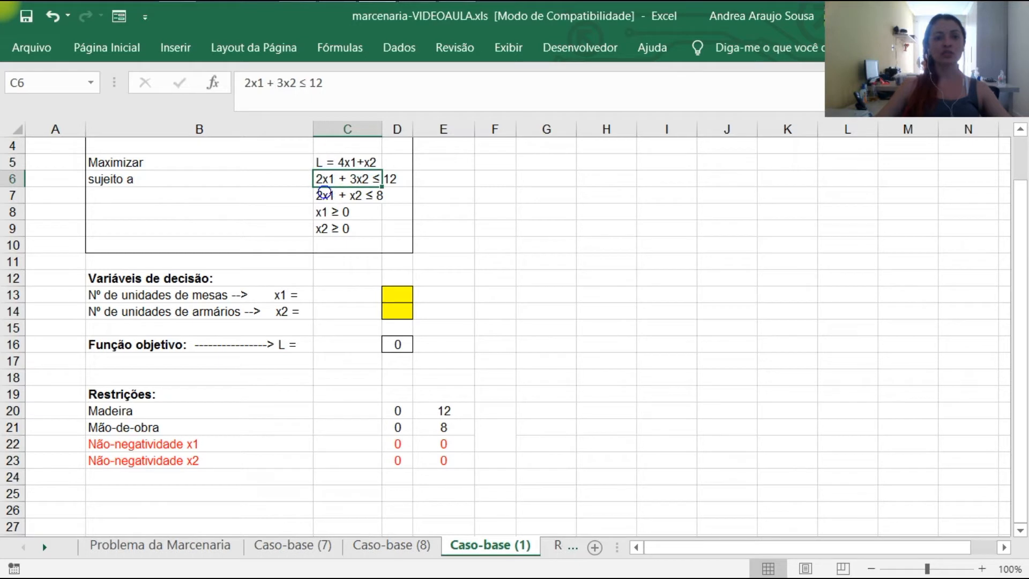
click(325, 192)
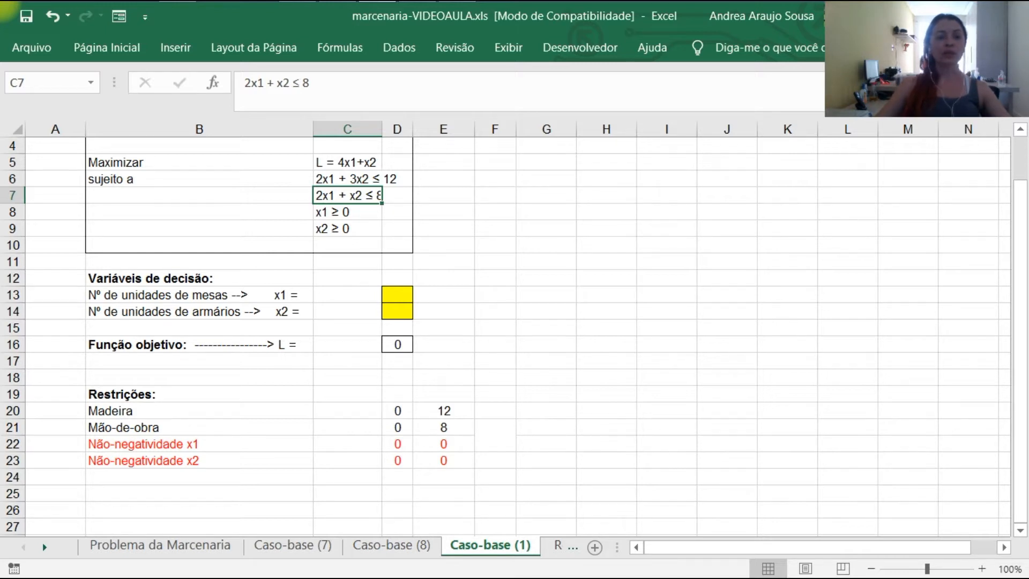
click(93, 294)
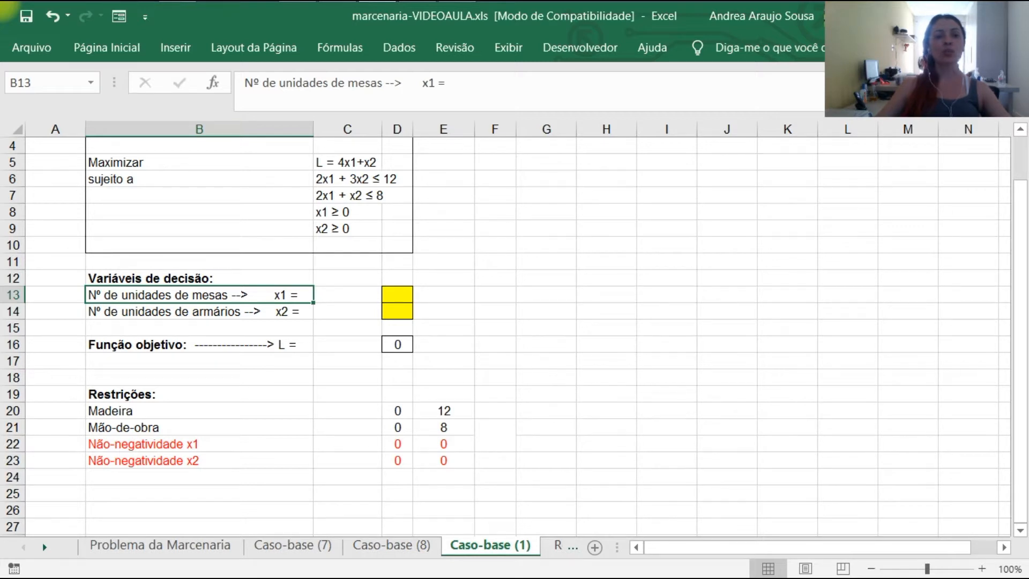
key(Down)
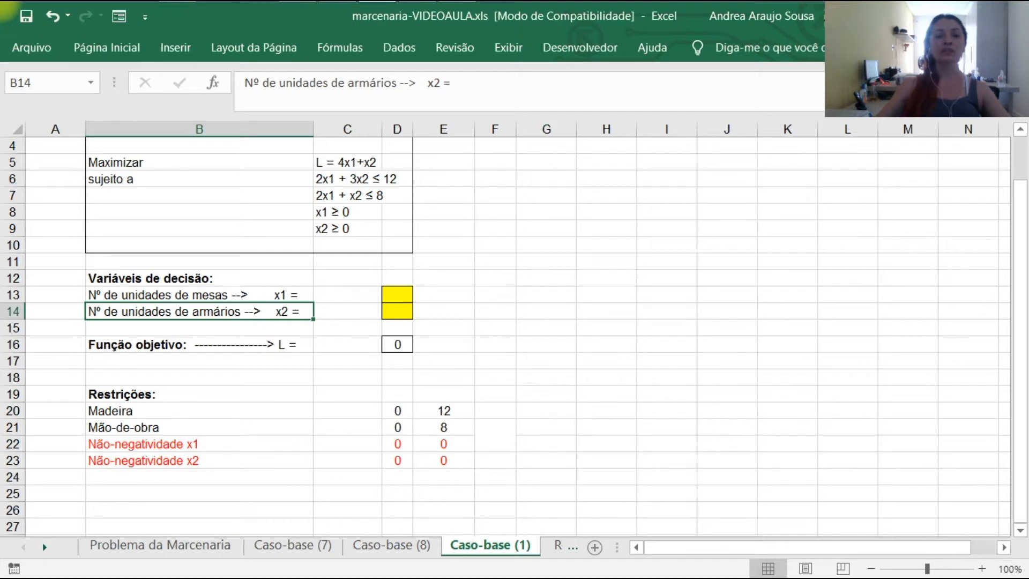
click(115, 345)
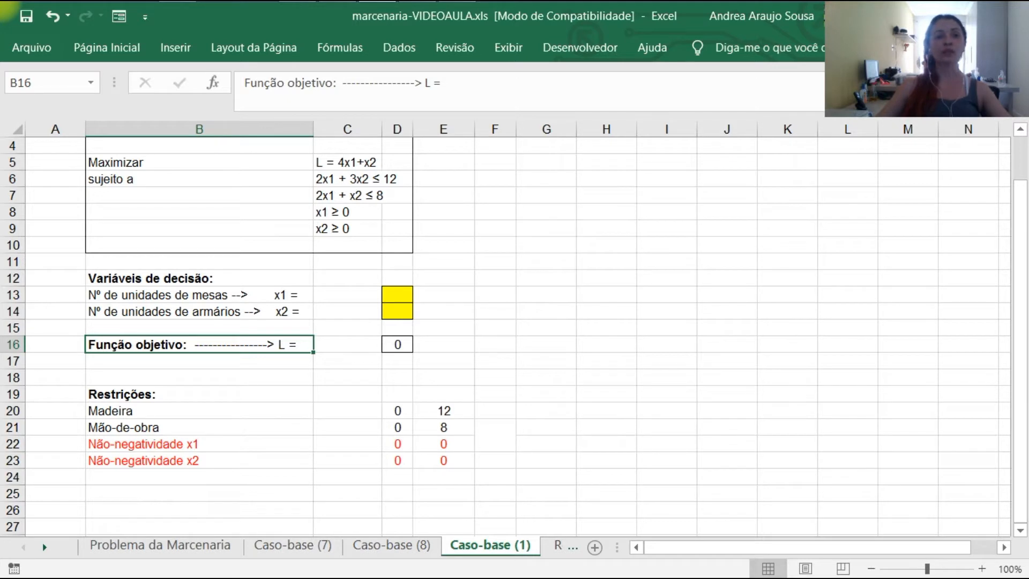
click(111, 162)
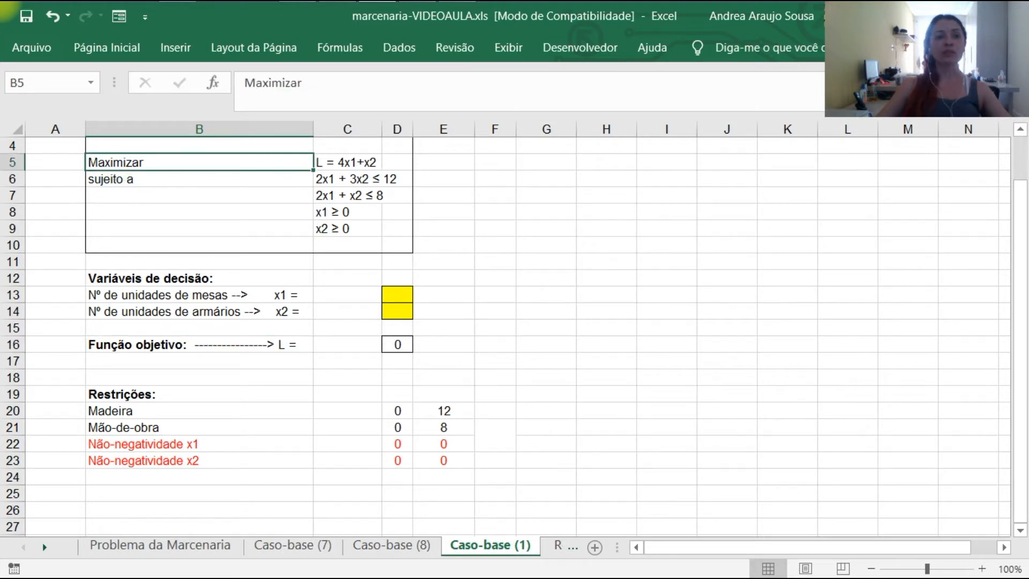
click(345, 161)
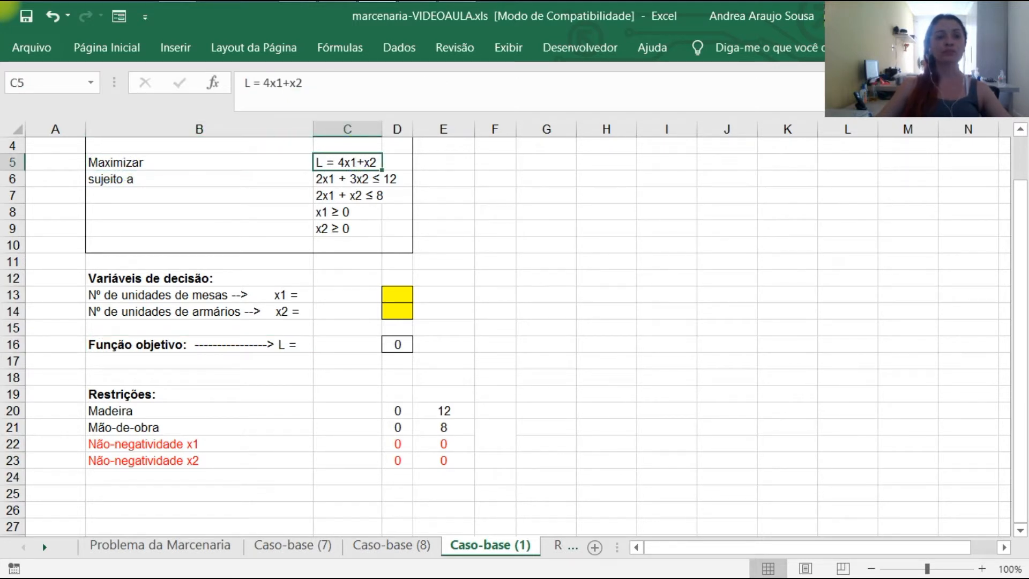
click(114, 295)
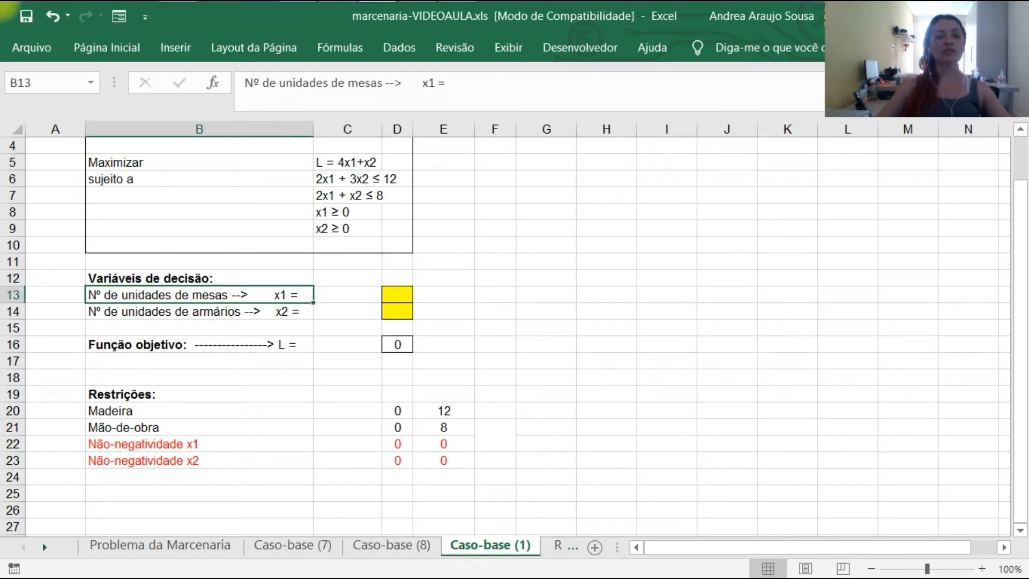
click(119, 318)
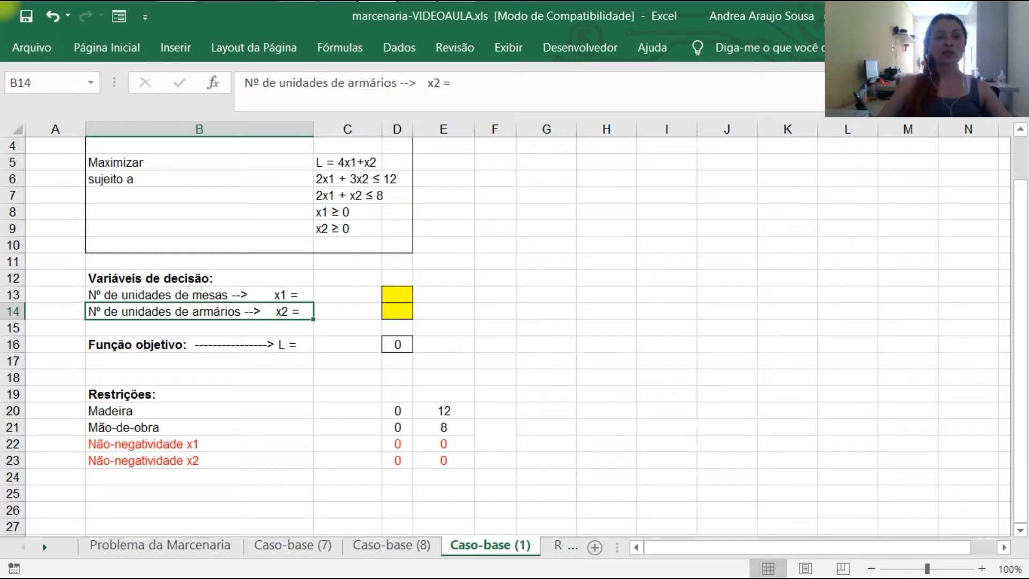
click(119, 295)
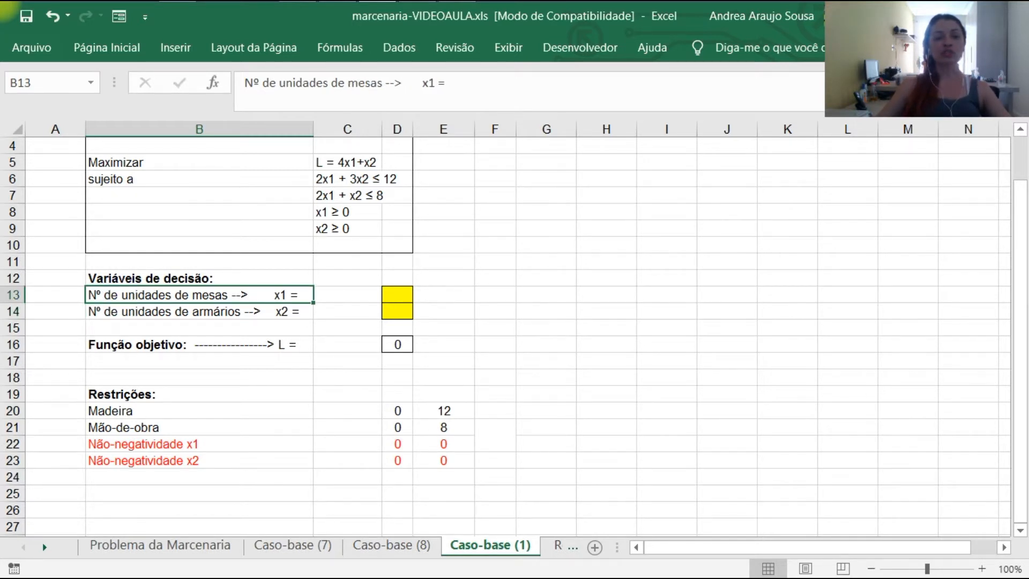
click(110, 313)
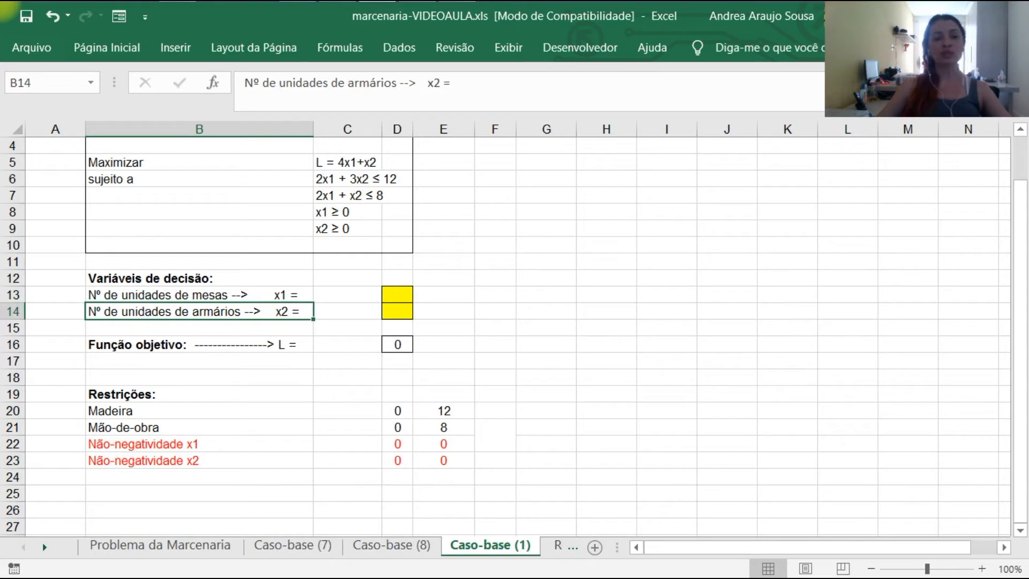
Step: Examine the decision variable cells D13:D14 and the objective function formula in D16 that refers to them
drag(397, 294, 397, 312)
click(399, 295)
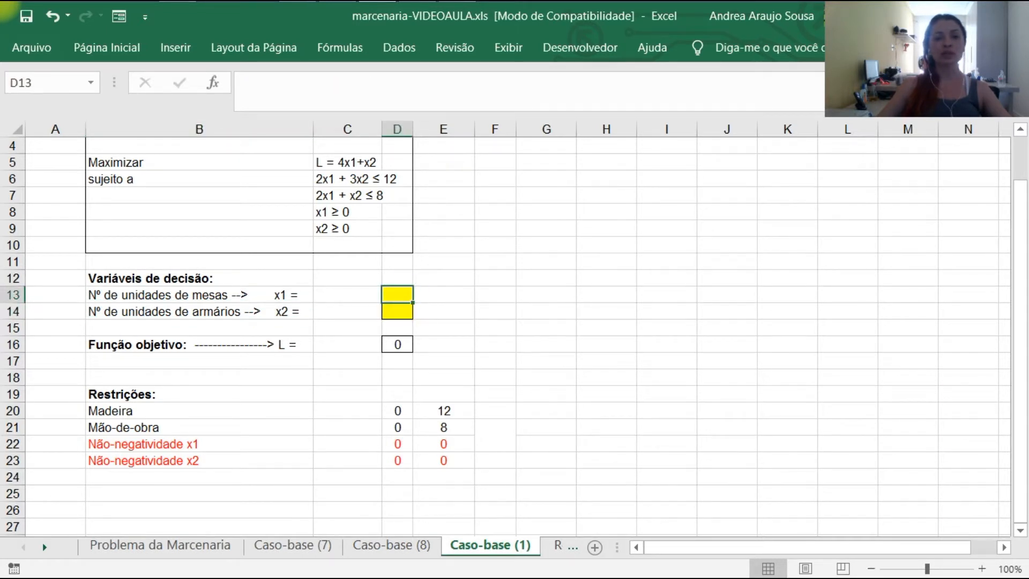
click(398, 311)
click(397, 296)
click(126, 349)
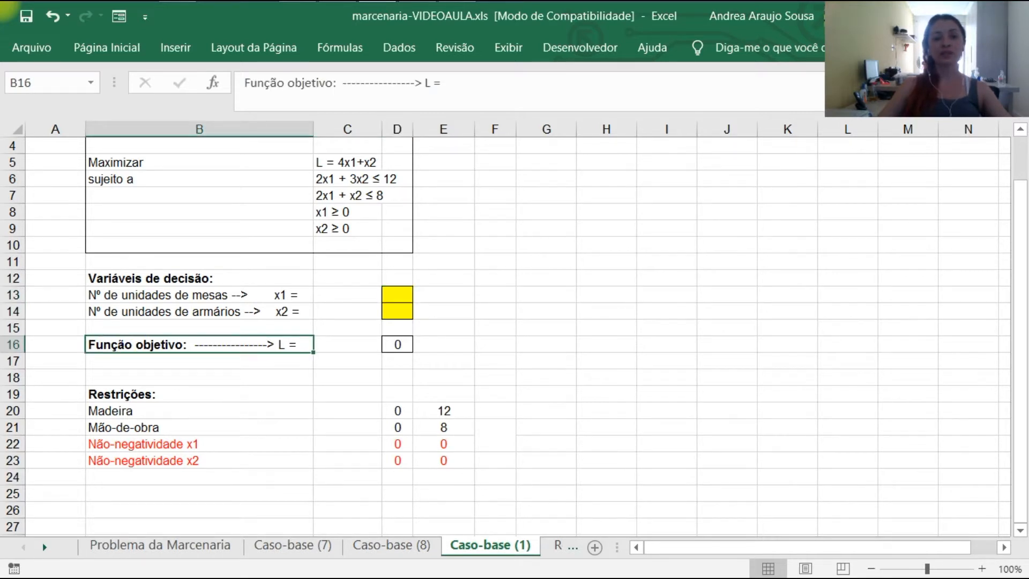
click(403, 345)
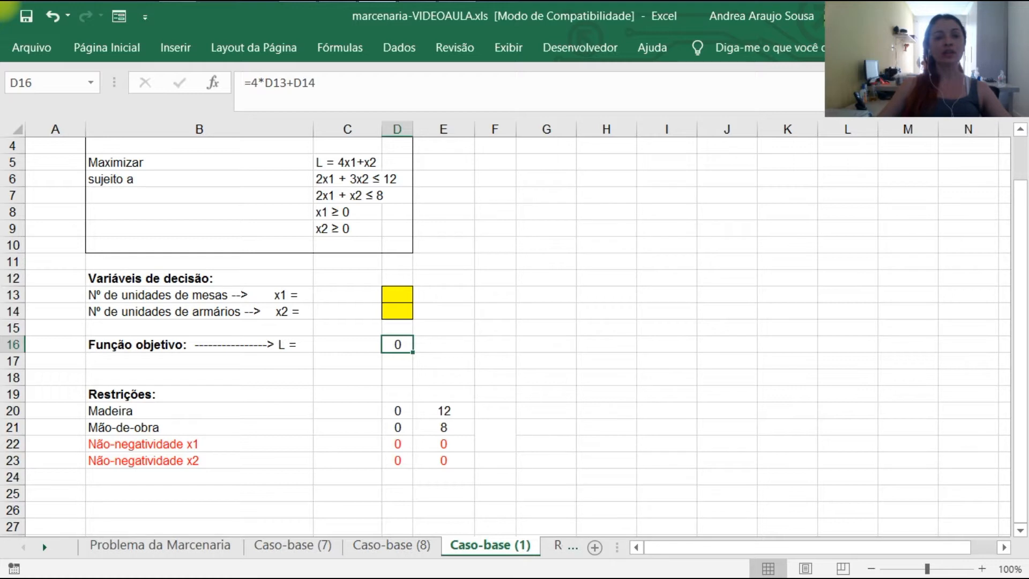
click(397, 295)
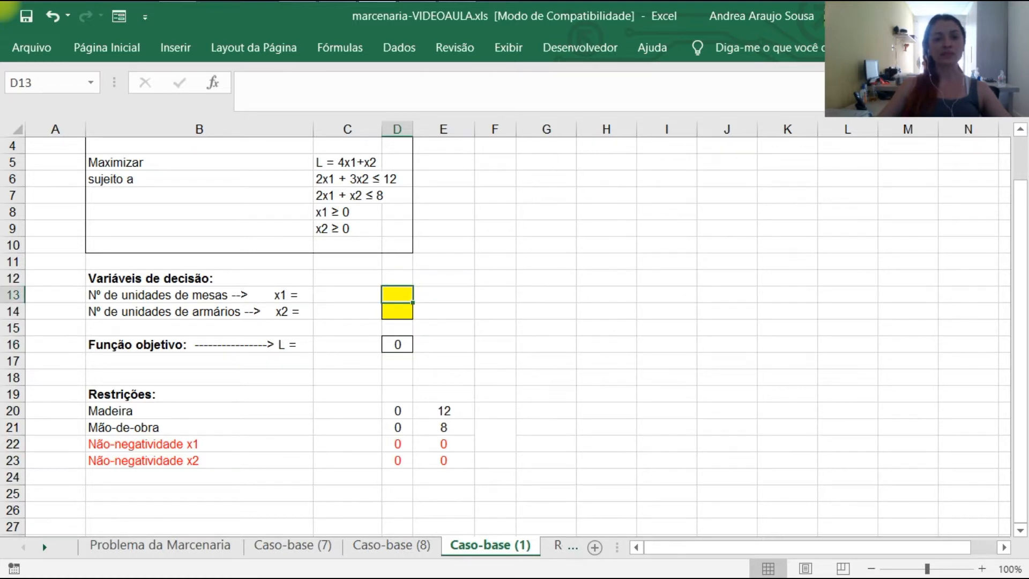
click(403, 314)
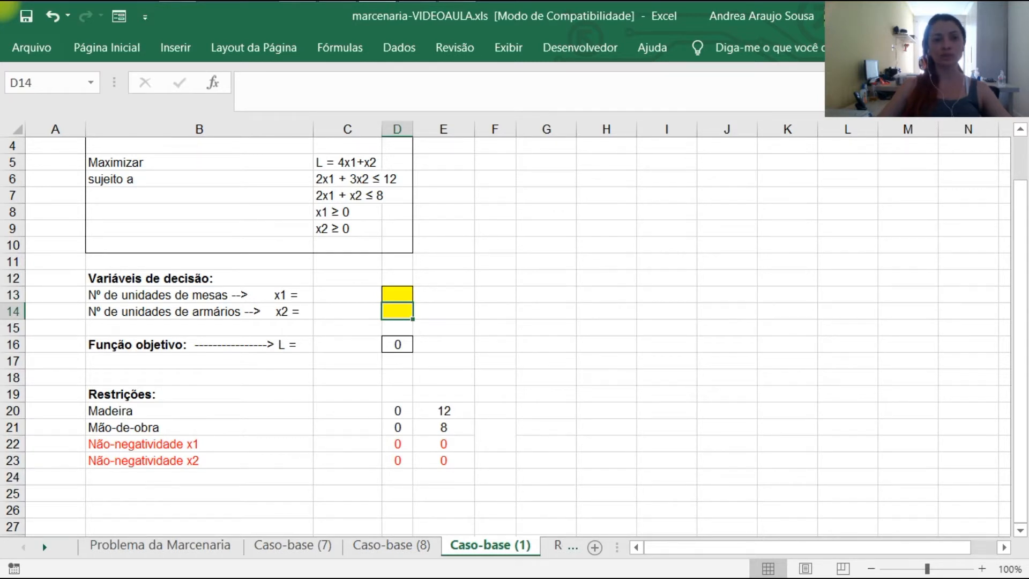
click(397, 344)
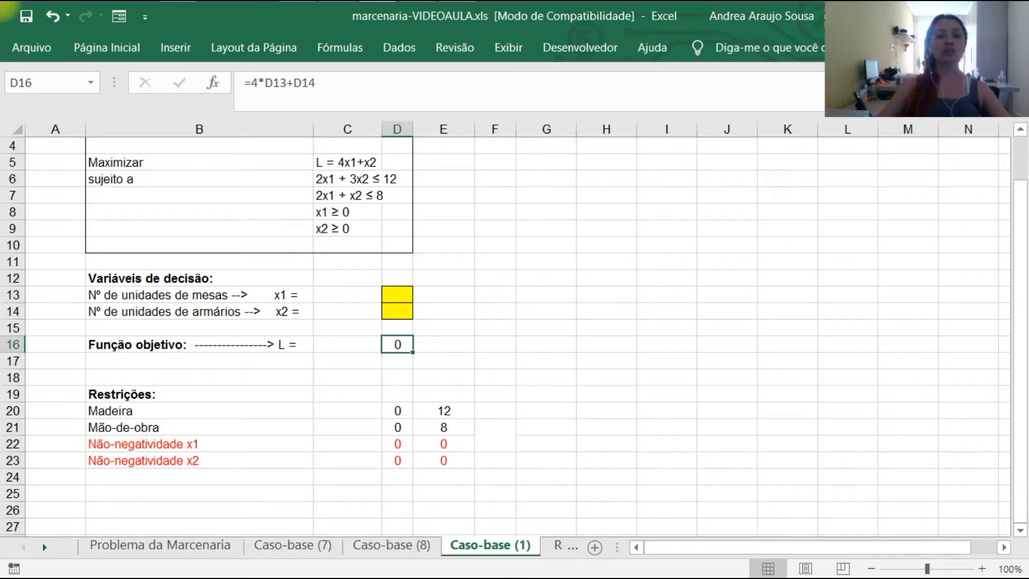
Step: Examine the formulas and limits of the Madeira and Mão-de-obra constraints in D20:E21
click(397, 411)
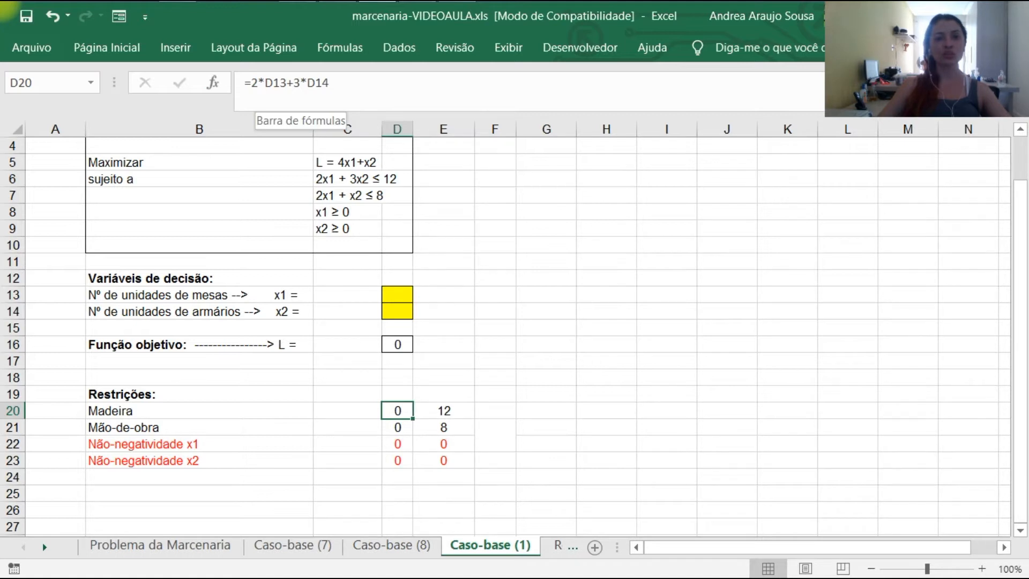
click(445, 414)
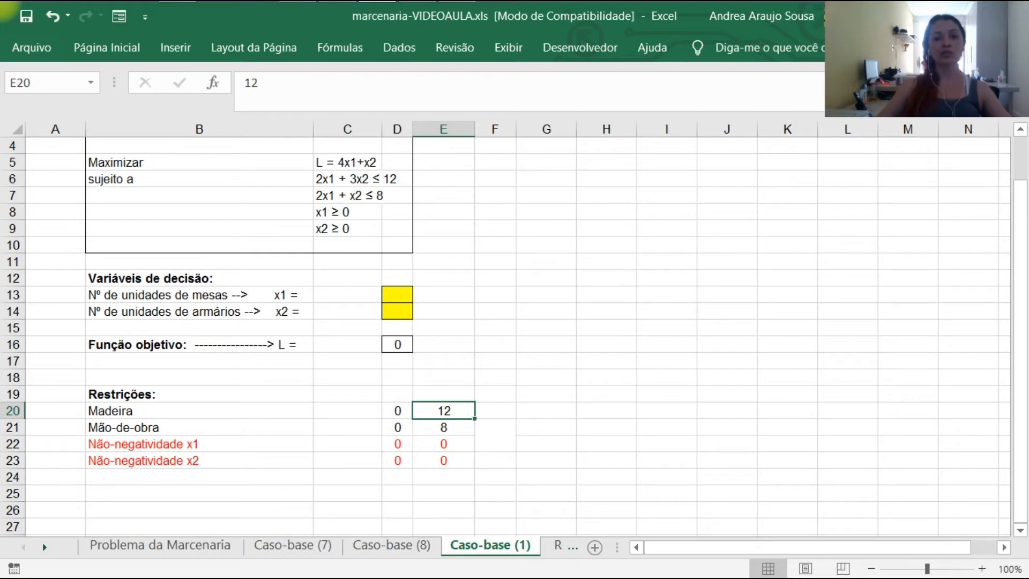
click(399, 432)
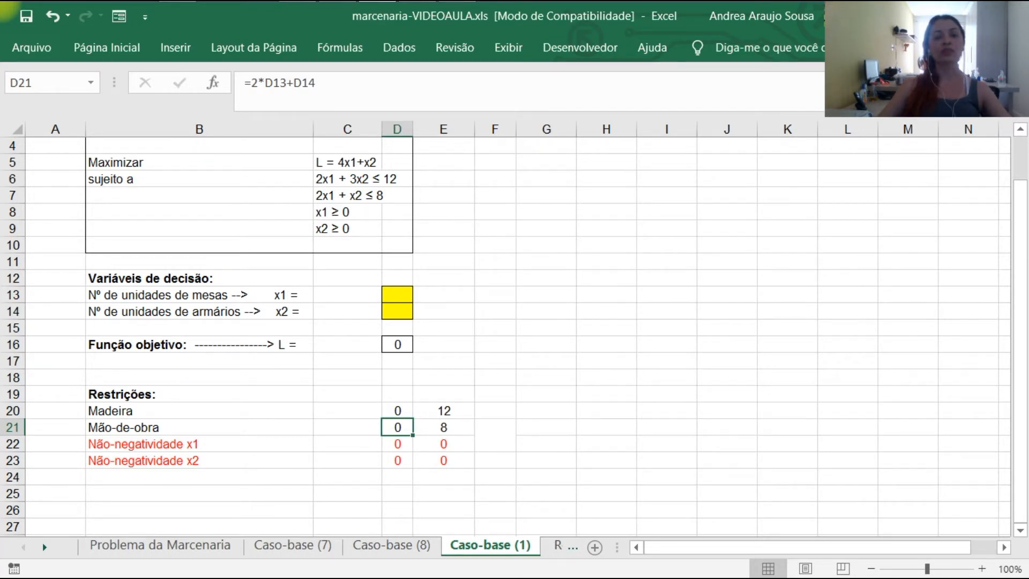
click(443, 427)
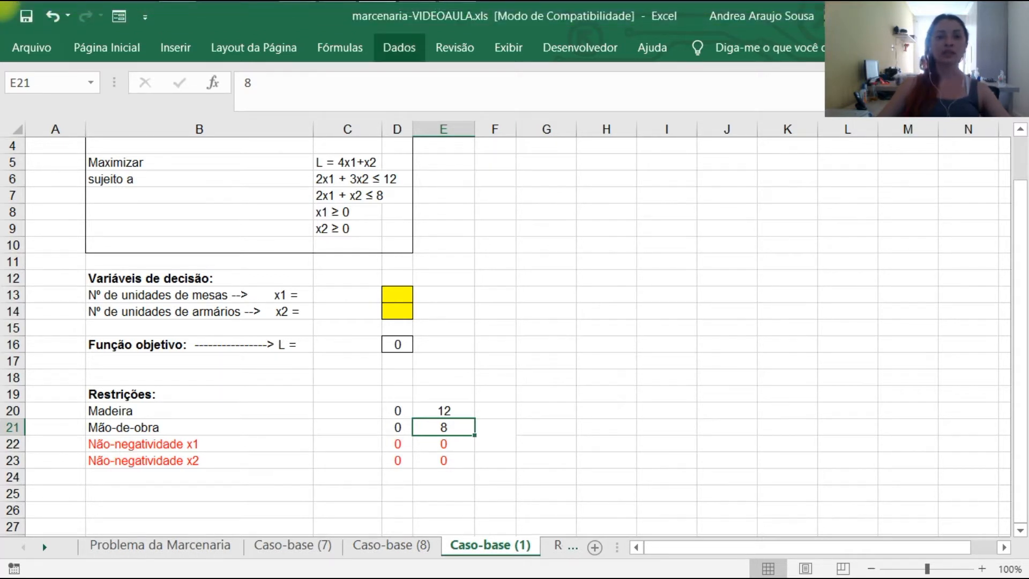
Step: Open Solver beside the model and set its objective to cell D16, the objective function
click(399, 47)
click(852, 97)
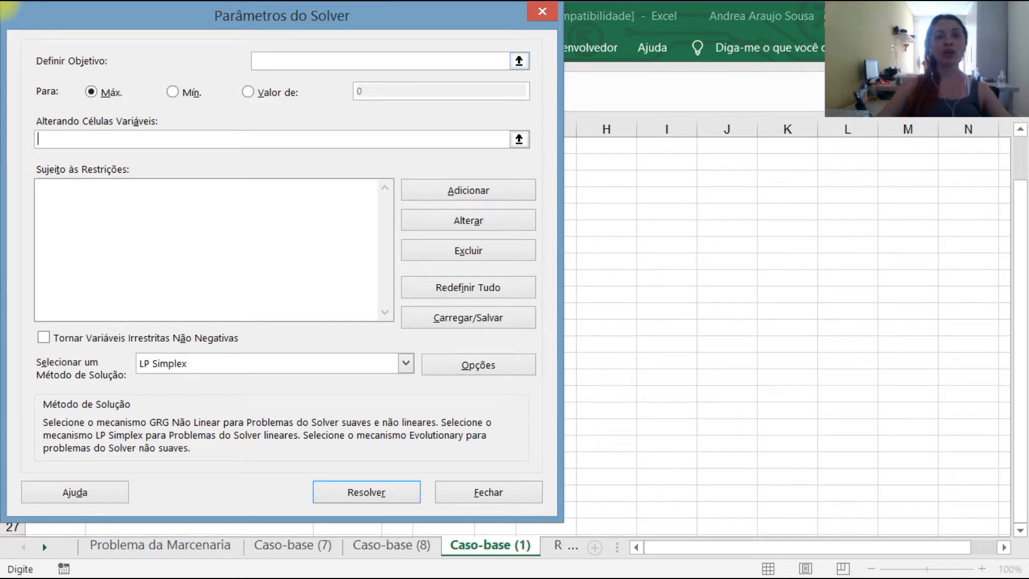
drag(345, 12, 904, 143)
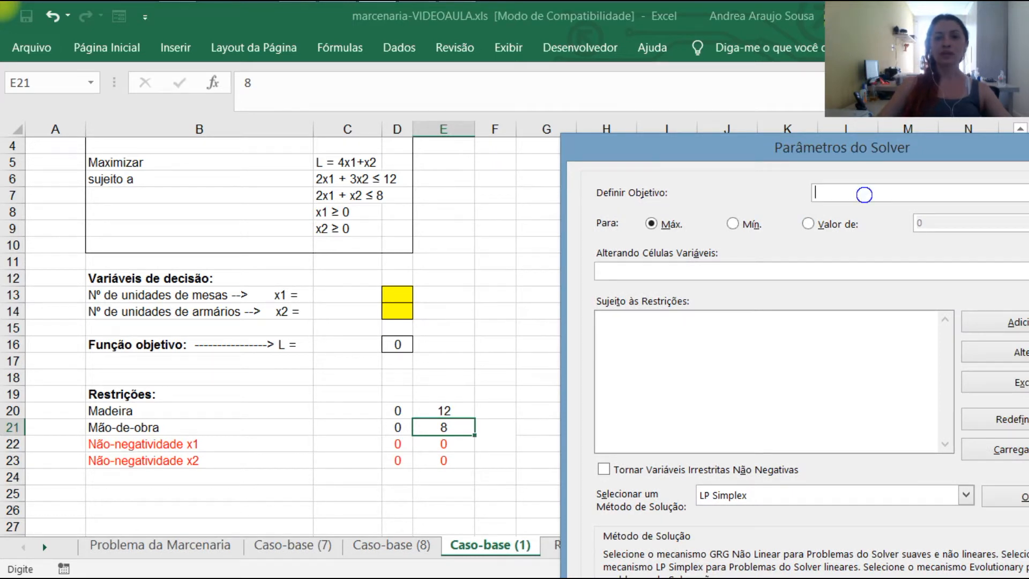
drag(648, 146, 549, 159)
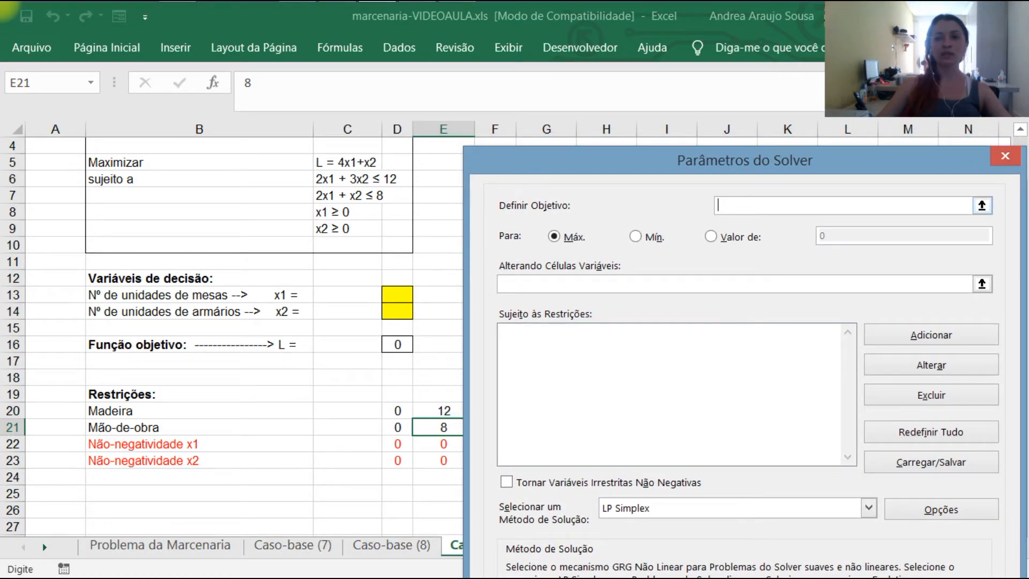
click(981, 205)
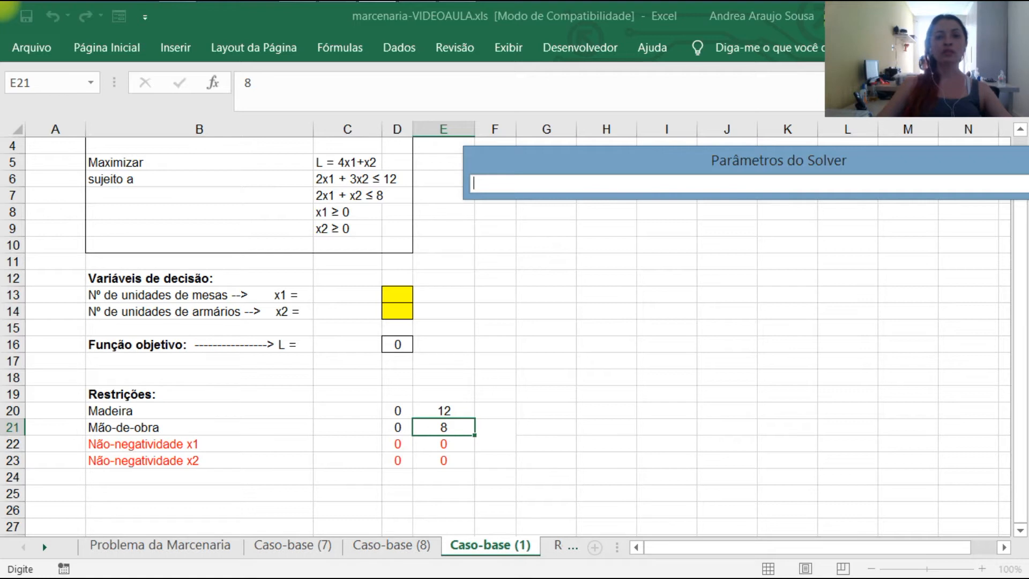
click(397, 345)
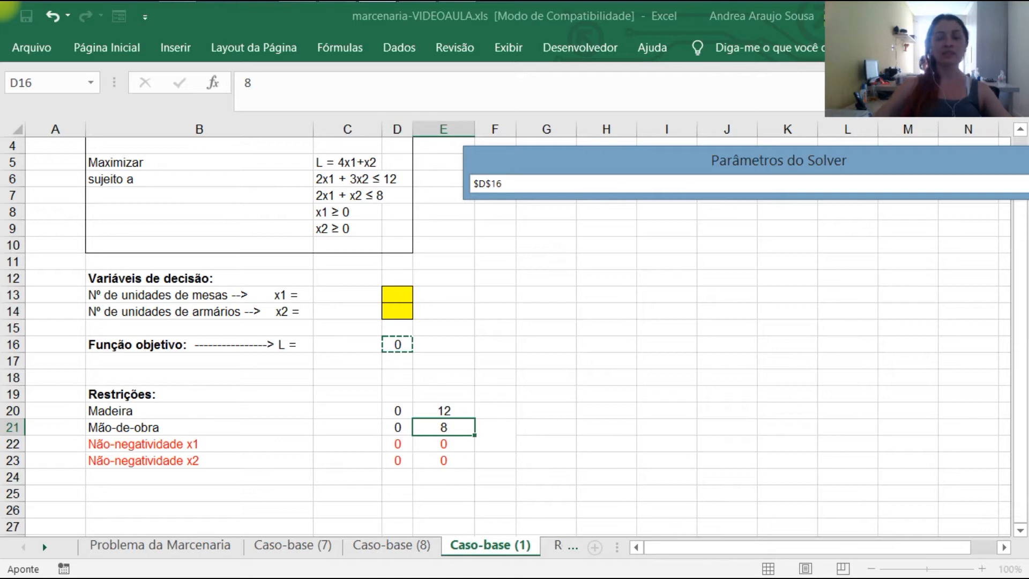
key(Return)
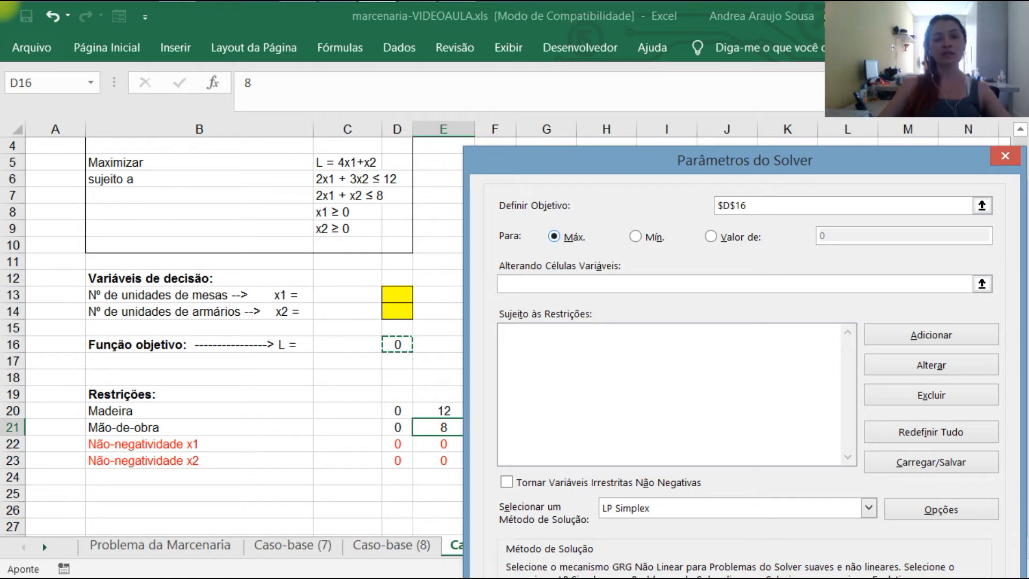
Step: Try the Mín. and Valor de options for the Solver objective and return it to Máx
click(635, 236)
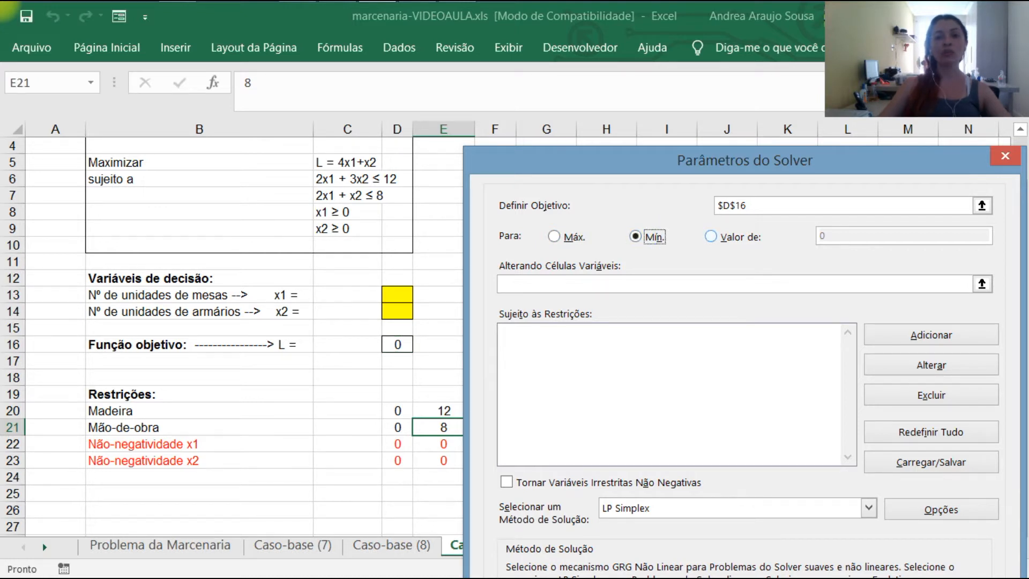
click(710, 236)
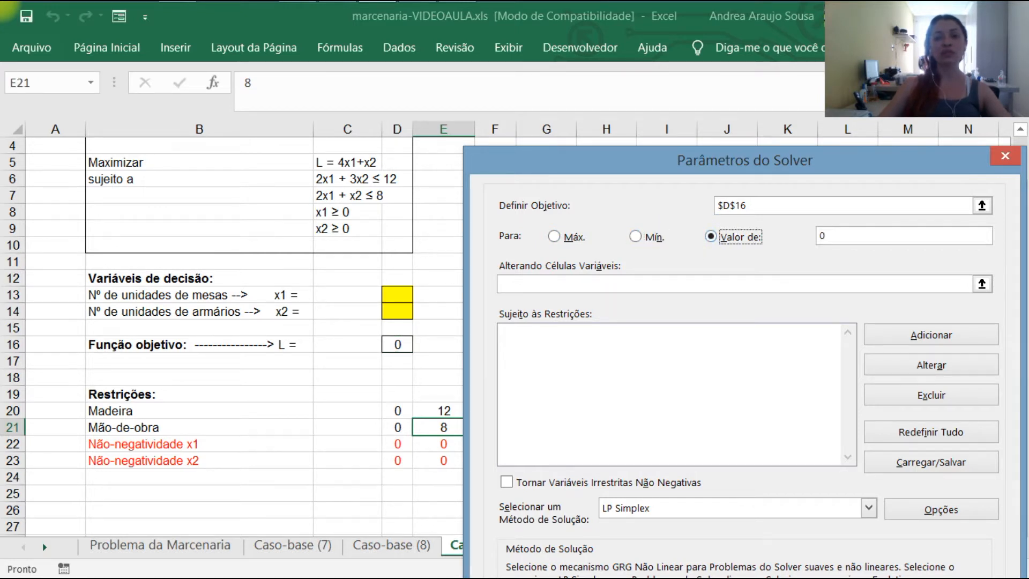
click(554, 236)
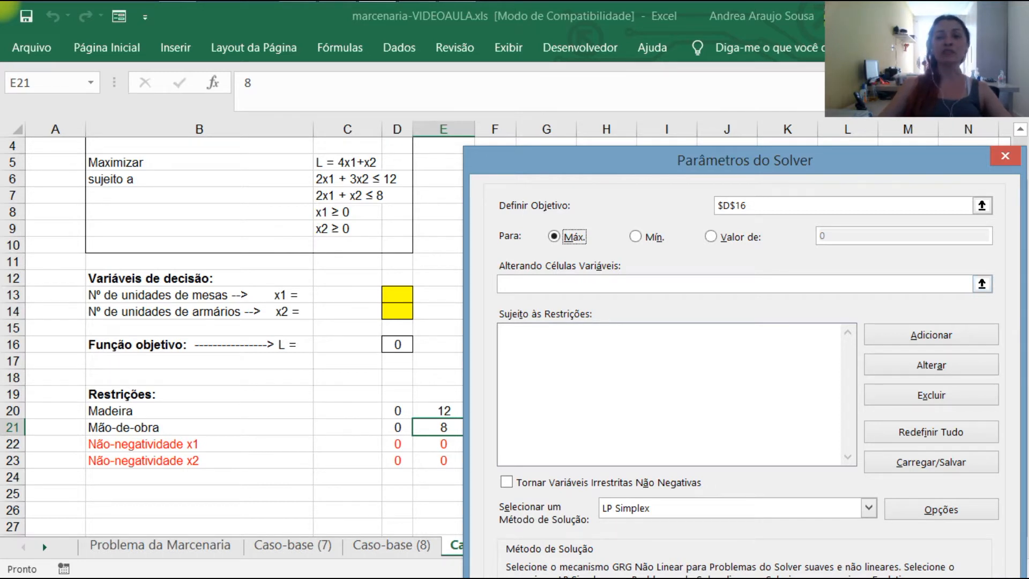
Step: Set Solver's variable cells to D13:D14, the numbers of tables and cabinets
click(982, 284)
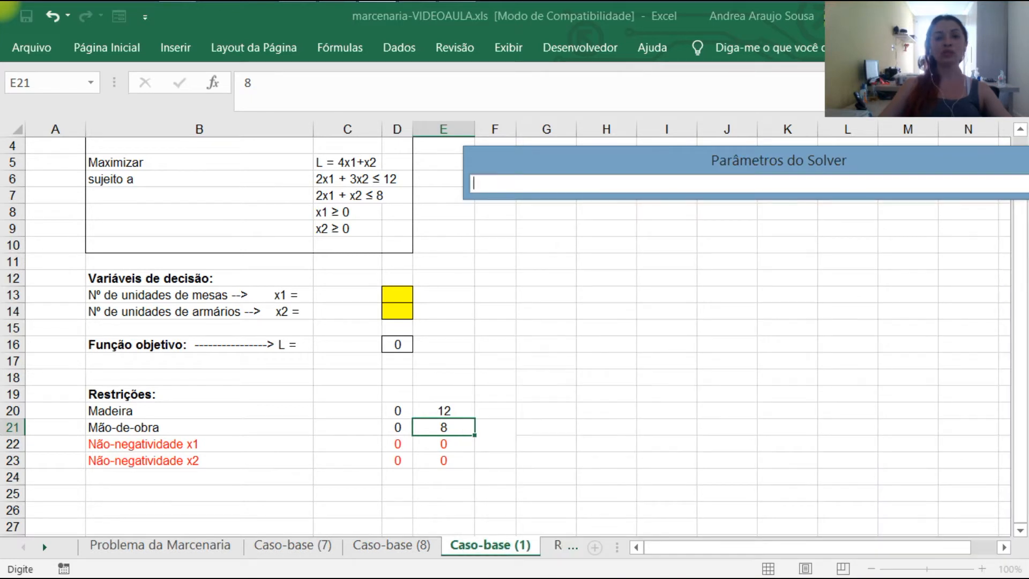
drag(397, 295, 397, 312)
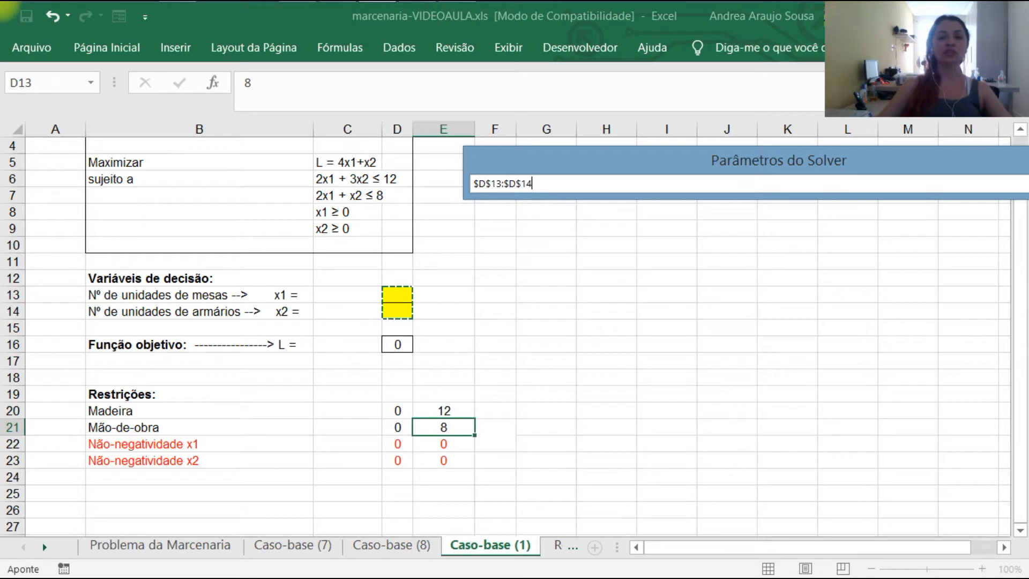
key(Return)
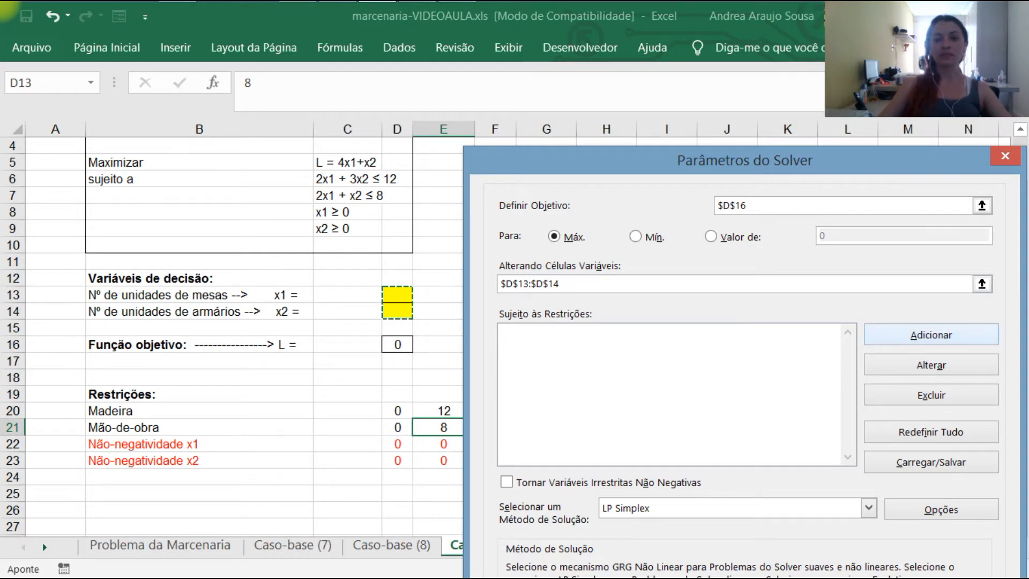
Step: Start a new Solver constraint with the Madeira and Mão-de-obra cells D20:D21 as its cell reference
click(930, 334)
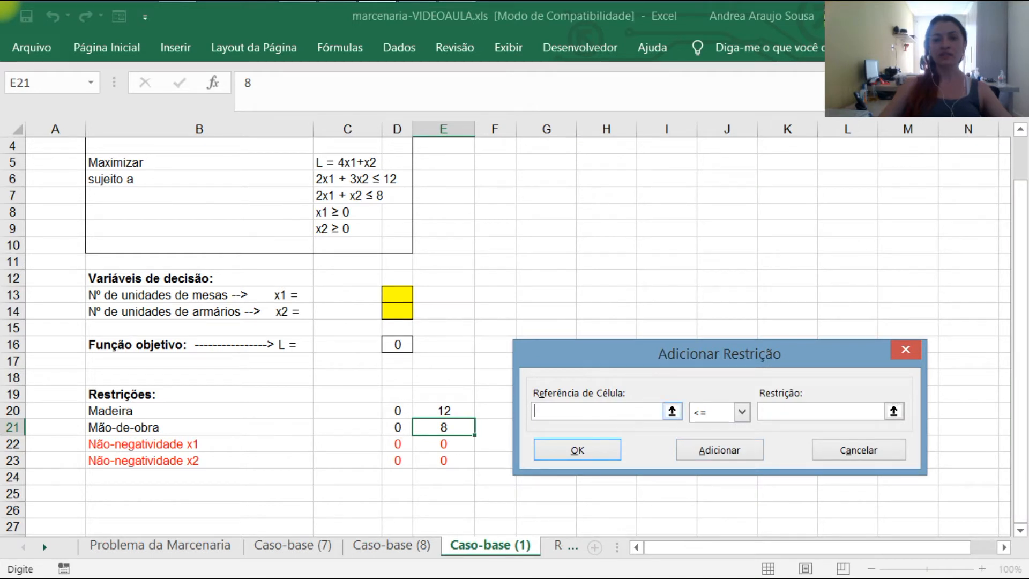
click(672, 411)
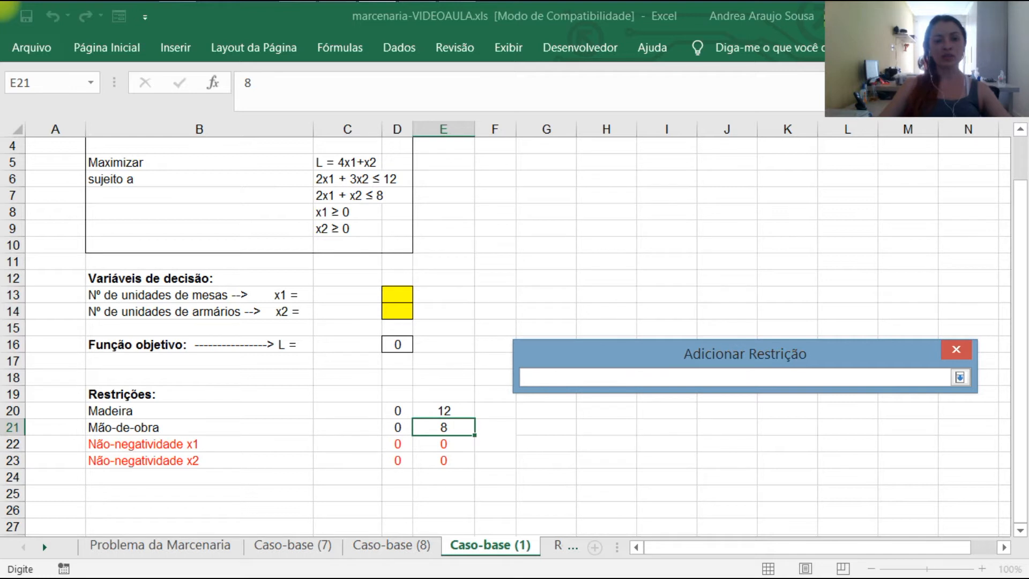
drag(397, 411, 397, 428)
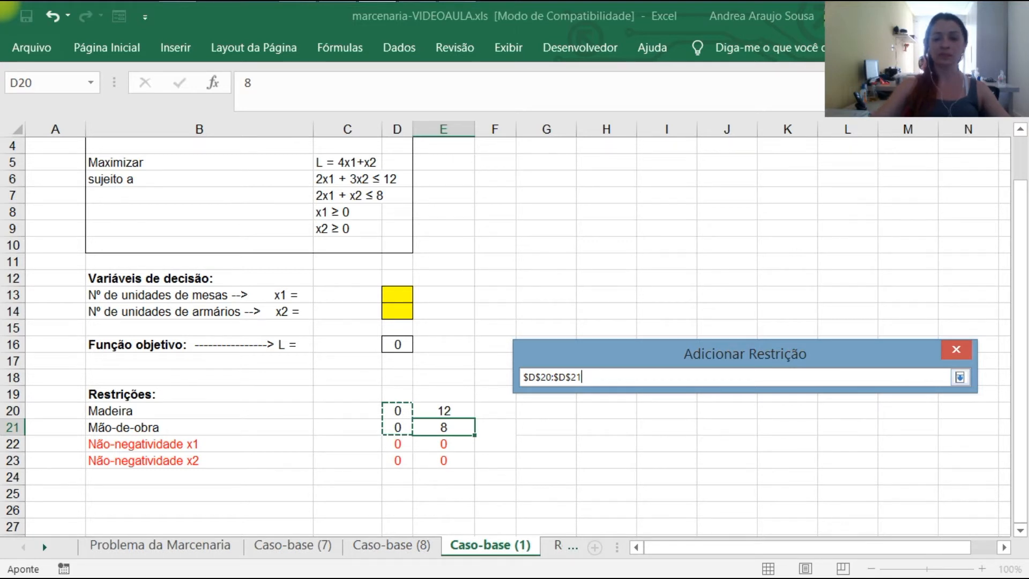
key(Return)
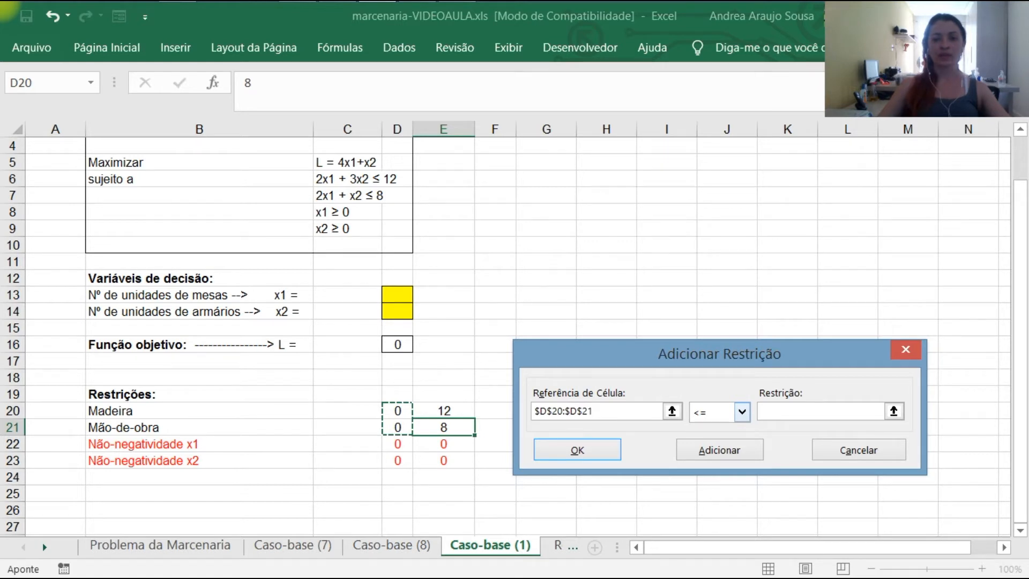
Step: Try the >= operator for the D20:D21 constraint and return it to <=
click(741, 412)
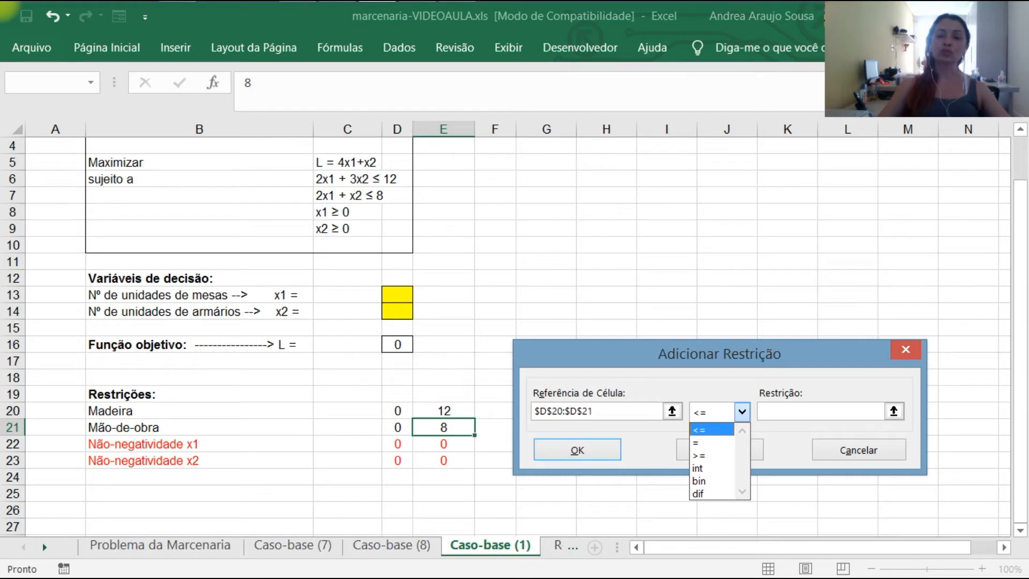
click(718, 455)
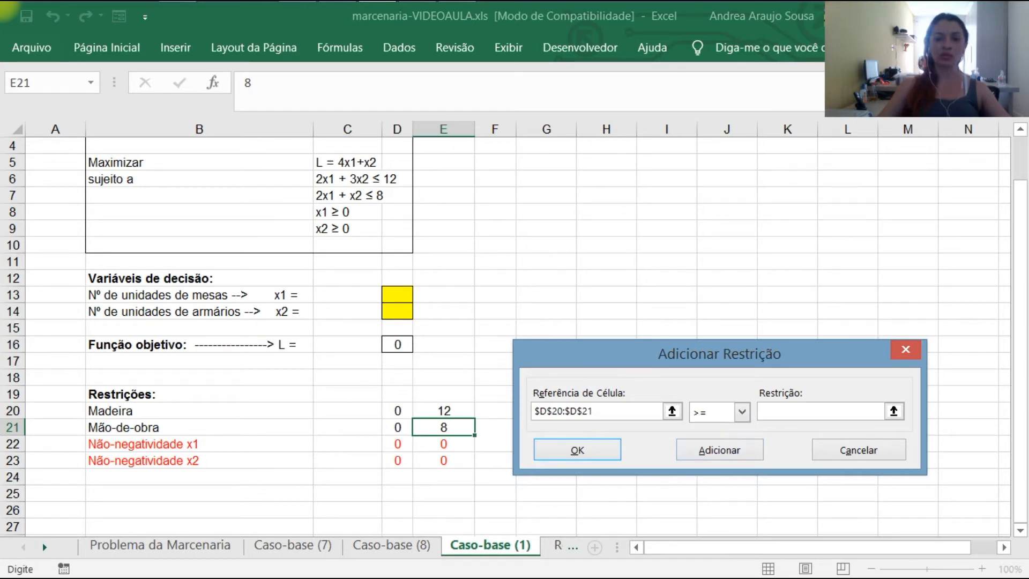
click(741, 411)
click(713, 428)
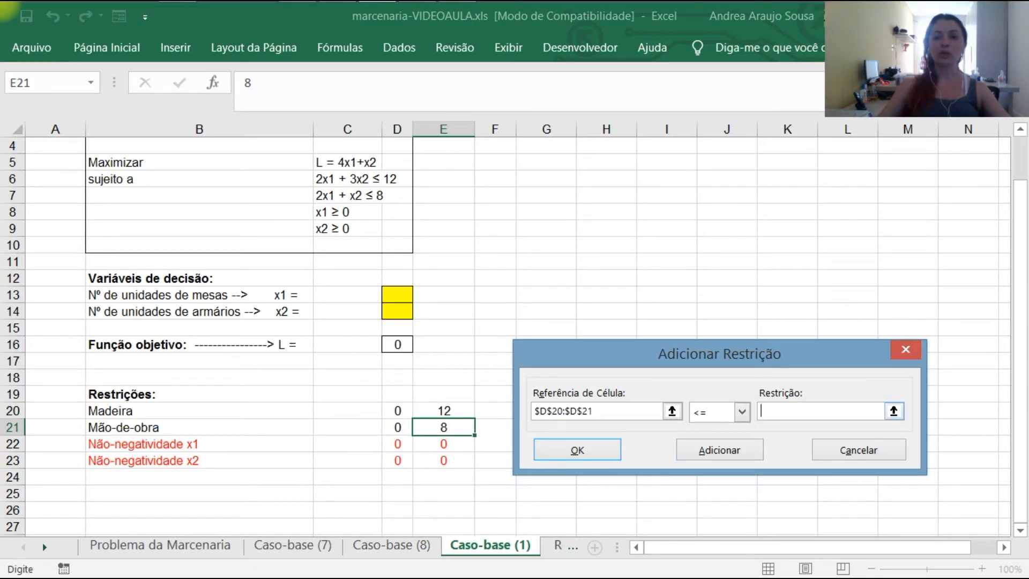
Step: Set the limits of the D20:D21 constraint to E20:E21 and add it to the Solver model
click(800, 408)
click(810, 409)
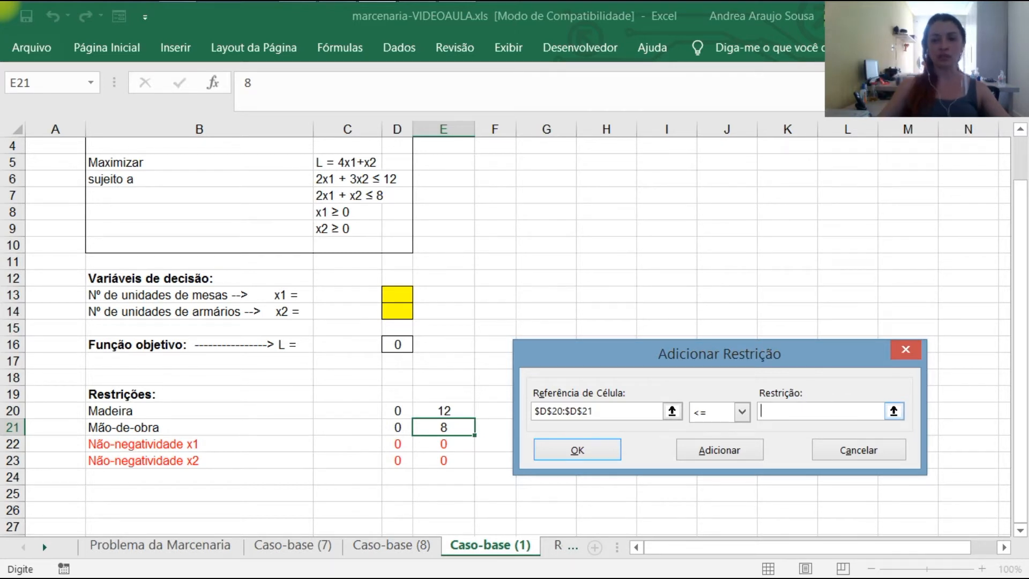
click(893, 411)
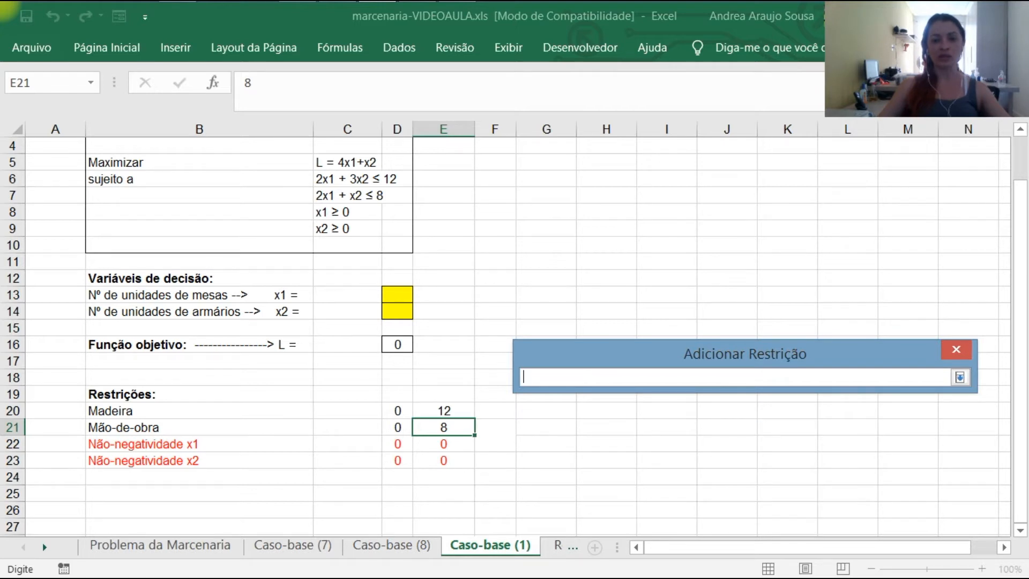
drag(443, 410, 453, 428)
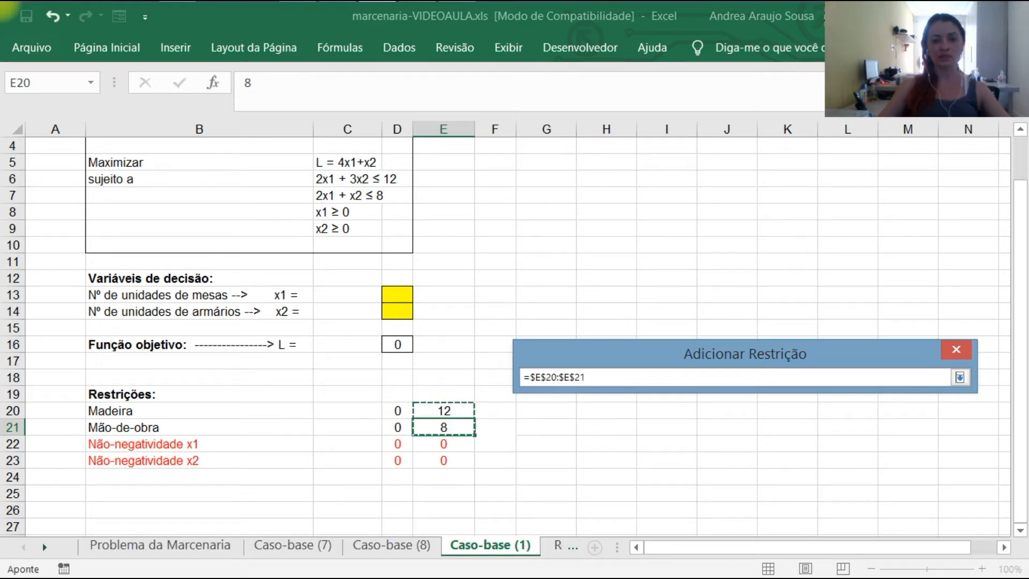
key(Return)
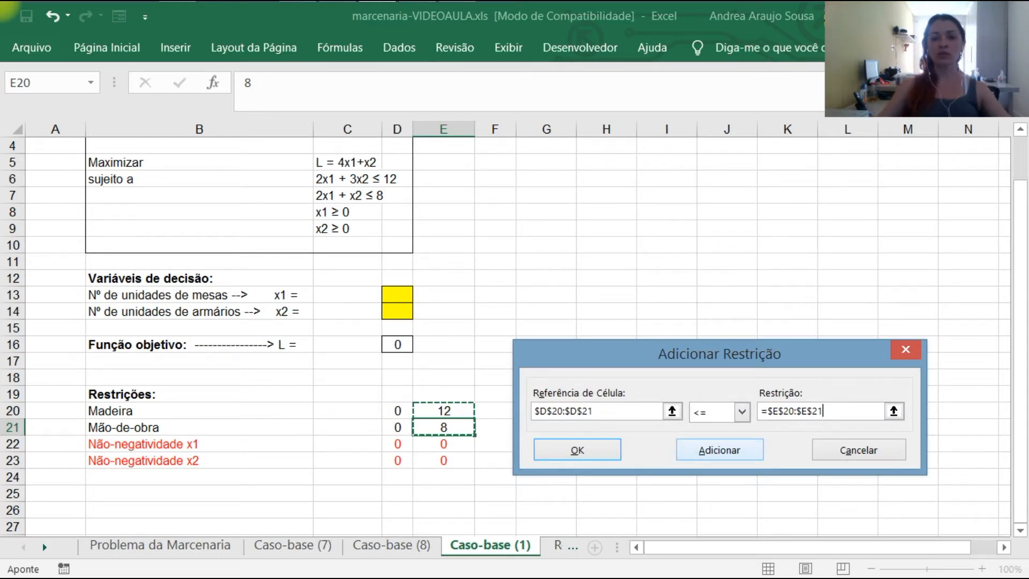
click(577, 450)
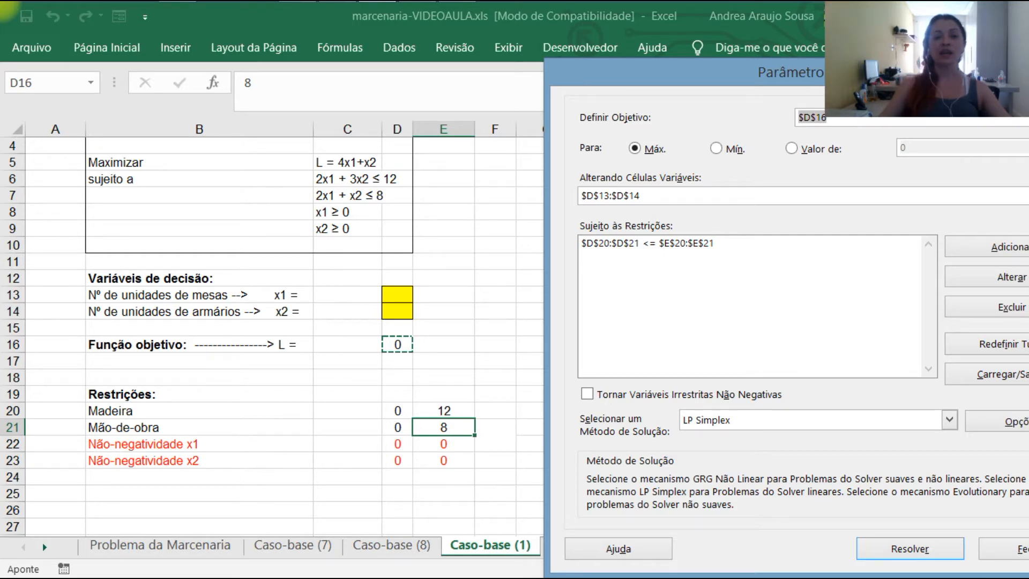
Step: Close Solver and examine the formulas of the non-negativity constraints for x1 and x2 in D22:D23
drag(750, 72, 519, 91)
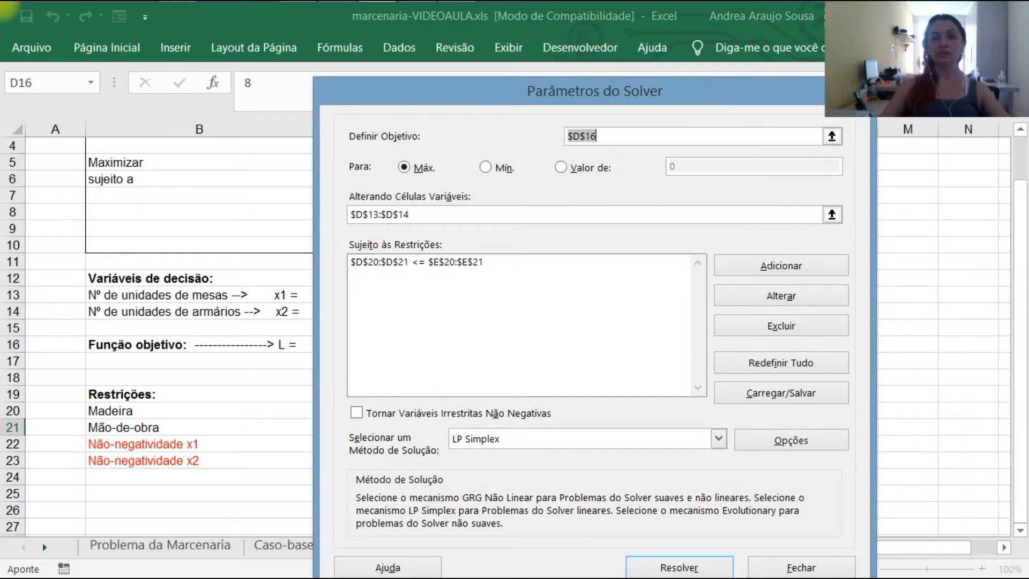
key(Escape)
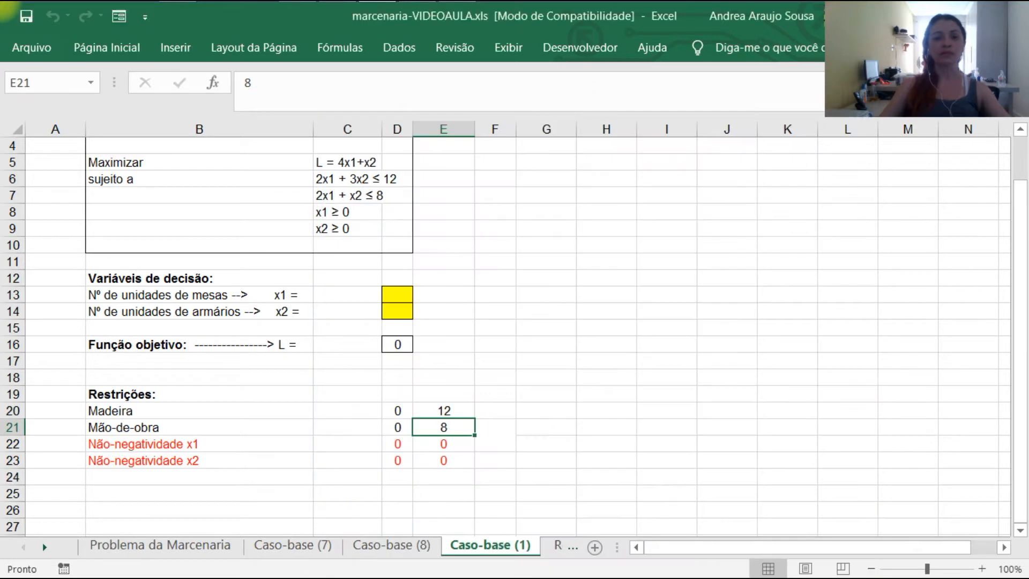
click(398, 444)
drag(412, 452, 413, 464)
click(397, 444)
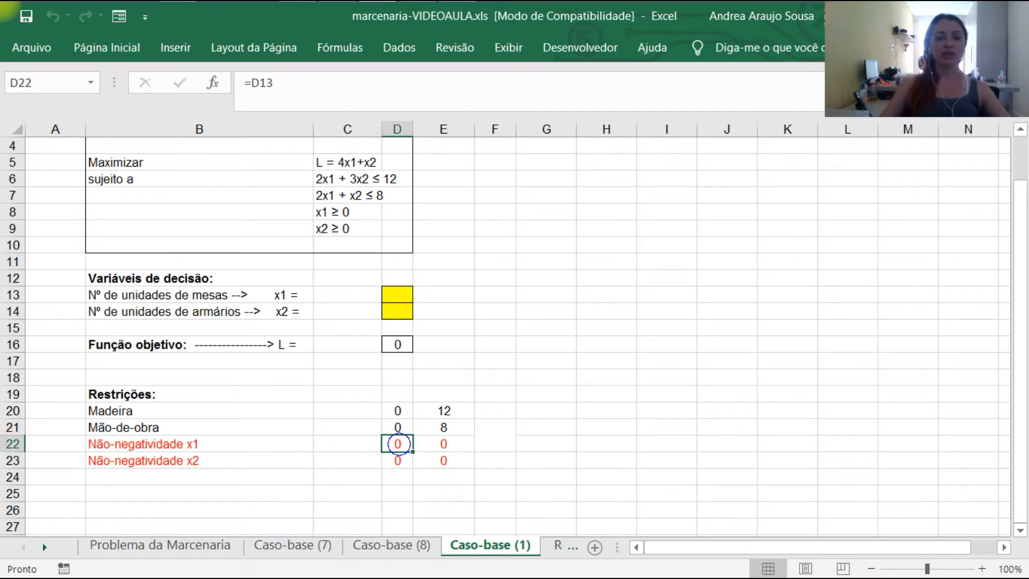
double_click(399, 444)
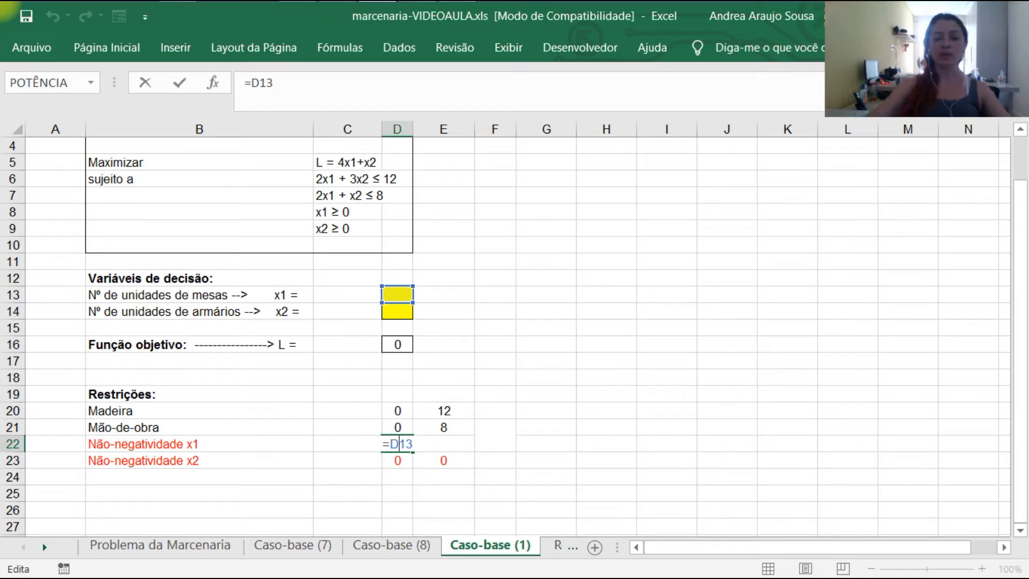
key(Return)
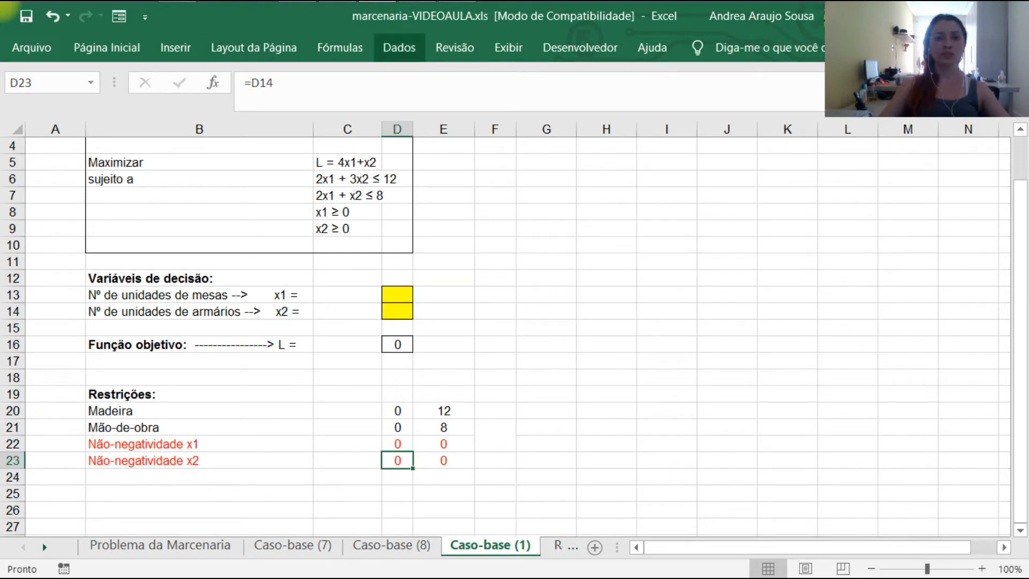
Step: Reopen Solver beside the model and add the non-negativity constraint D22:D23 >= E22:E23
click(381, 46)
click(842, 97)
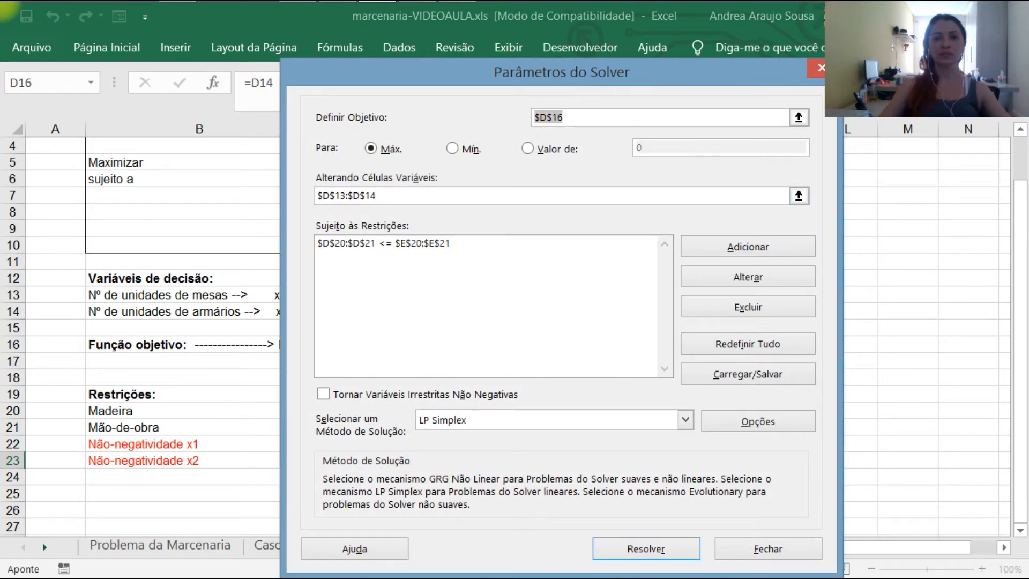
drag(447, 72, 667, 44)
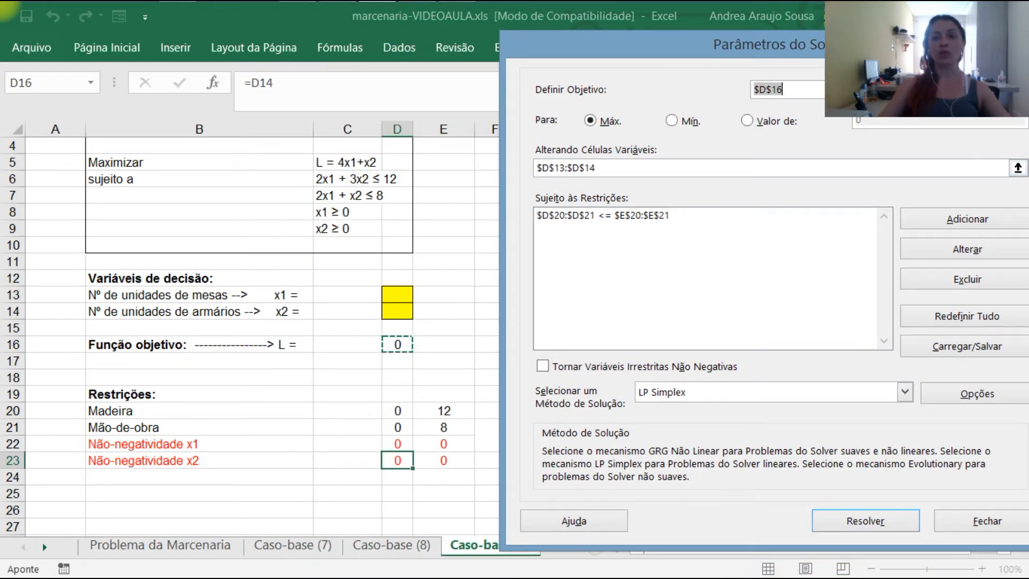
click(967, 219)
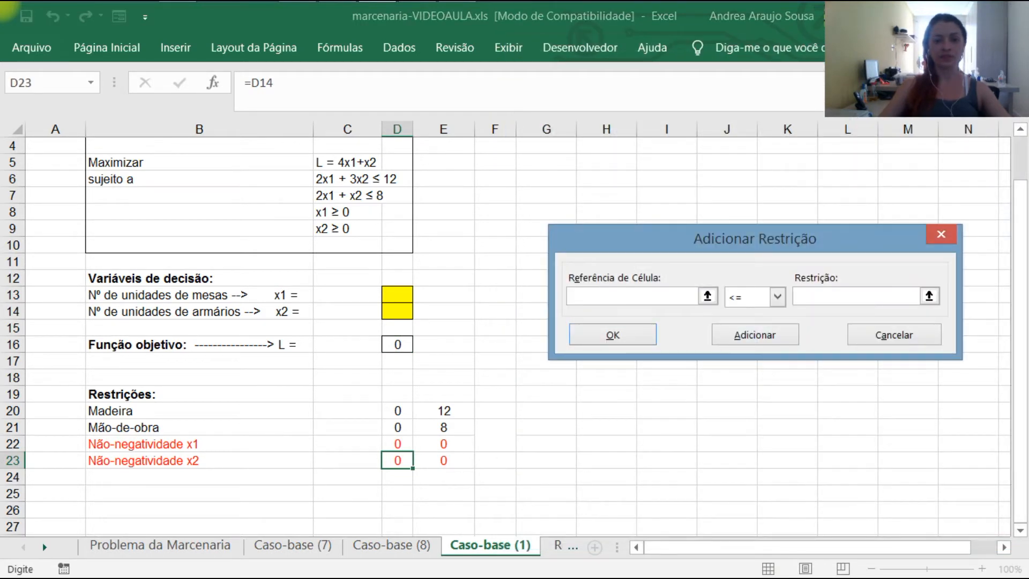
drag(397, 443, 397, 461)
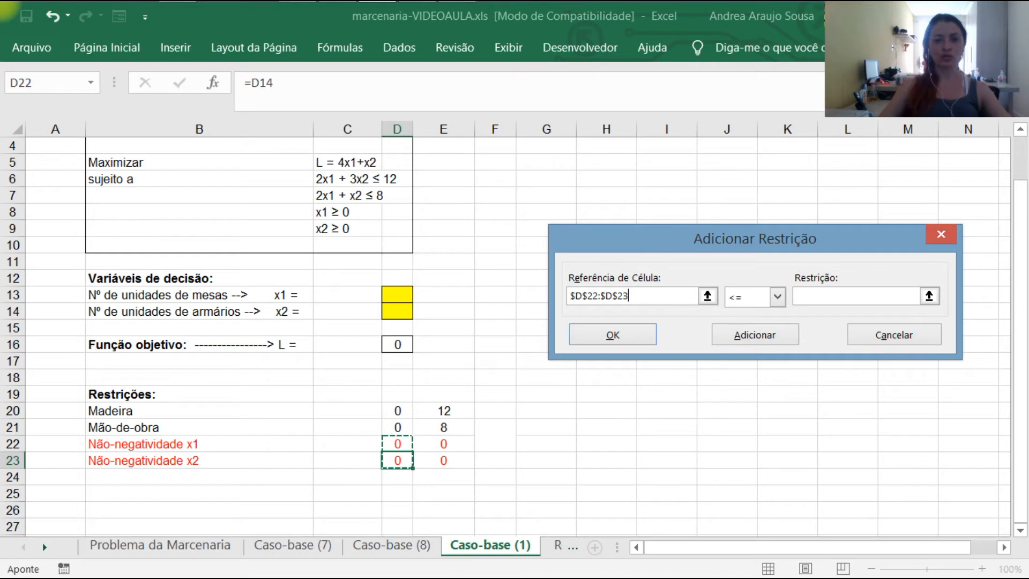
click(777, 295)
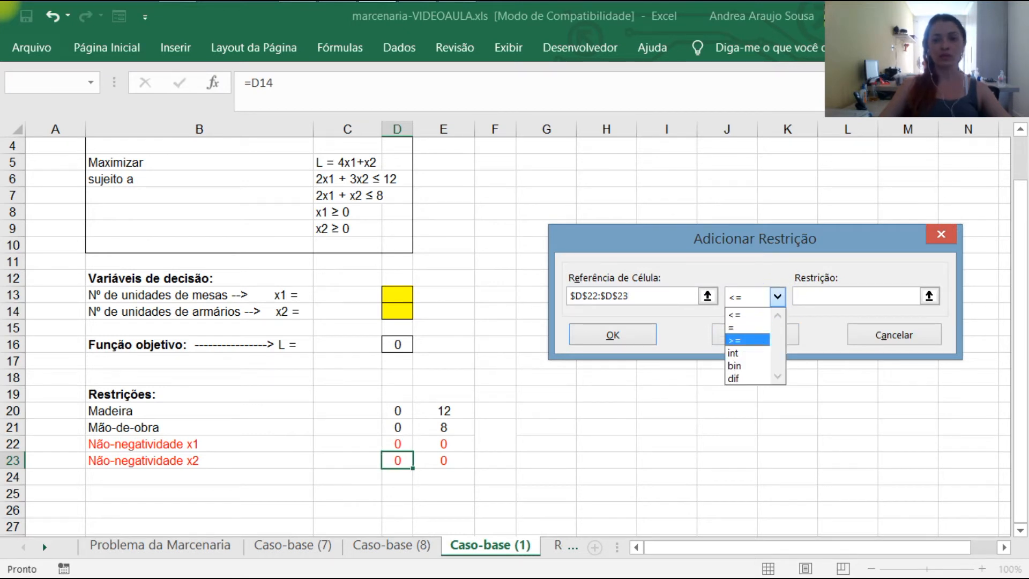
click(750, 339)
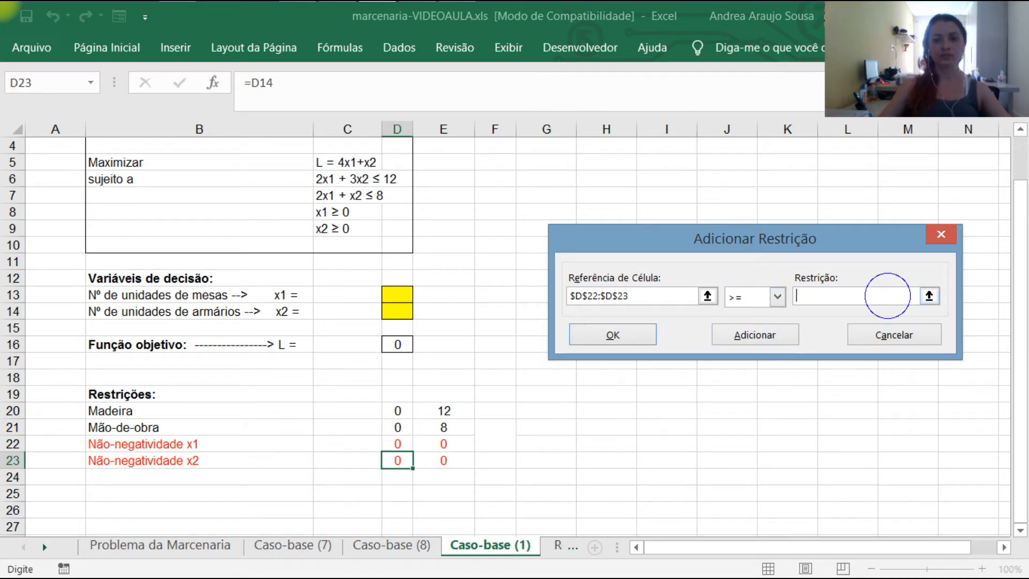
click(929, 295)
drag(443, 444, 444, 461)
key(Return)
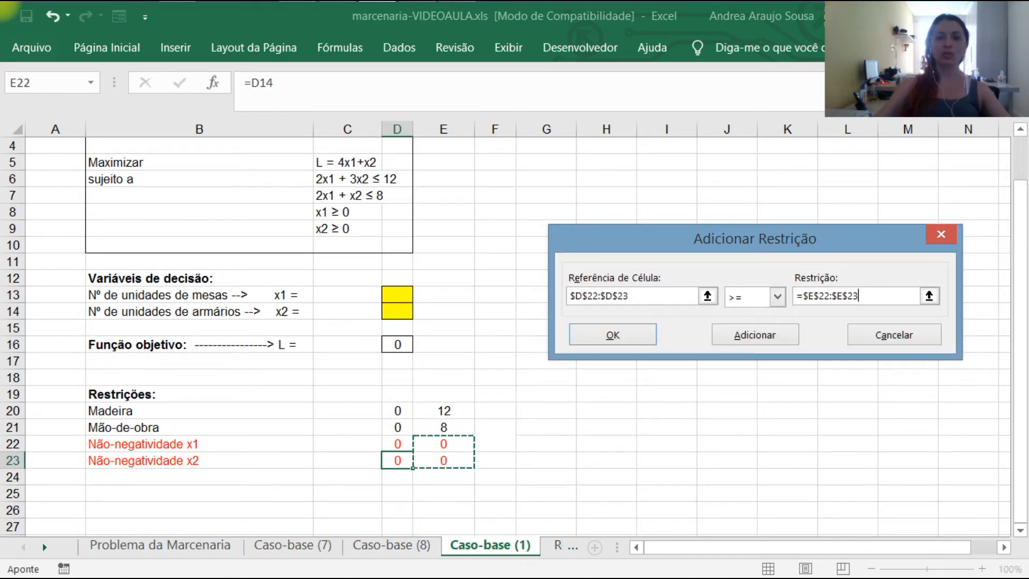
click(612, 335)
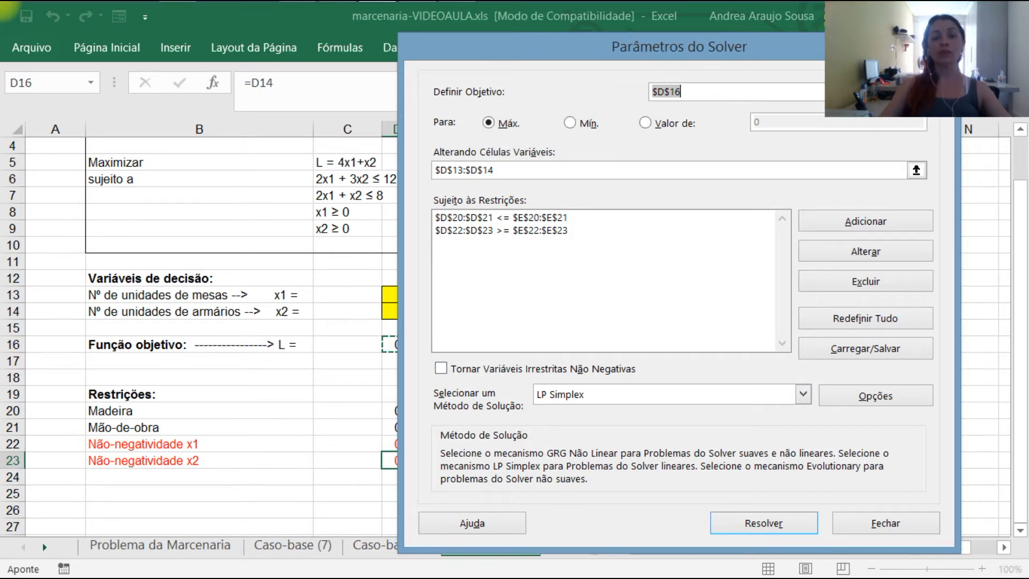
Step: Solve the model with the LP Simplex method and keep the Solver solution
click(803, 394)
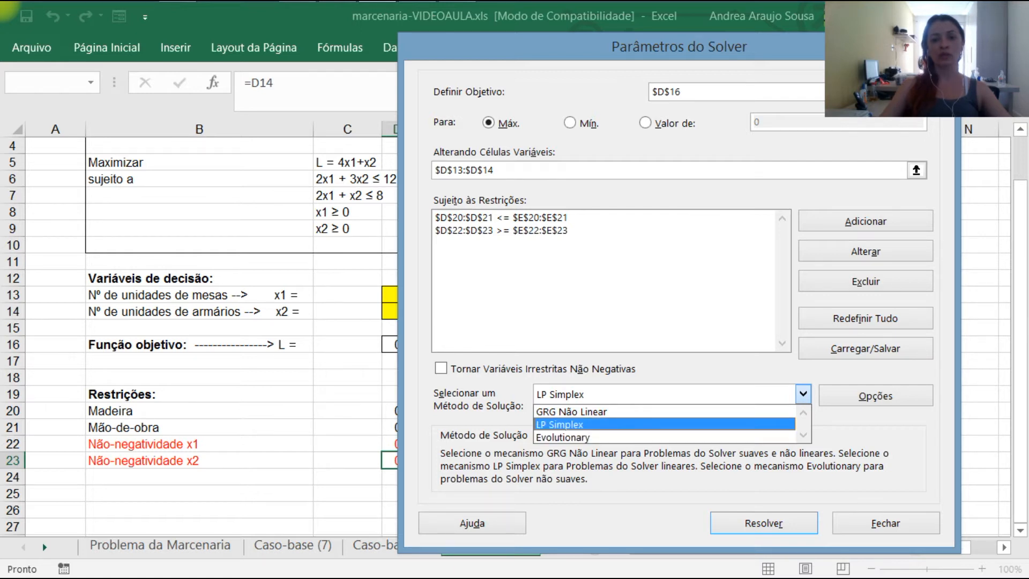
click(721, 425)
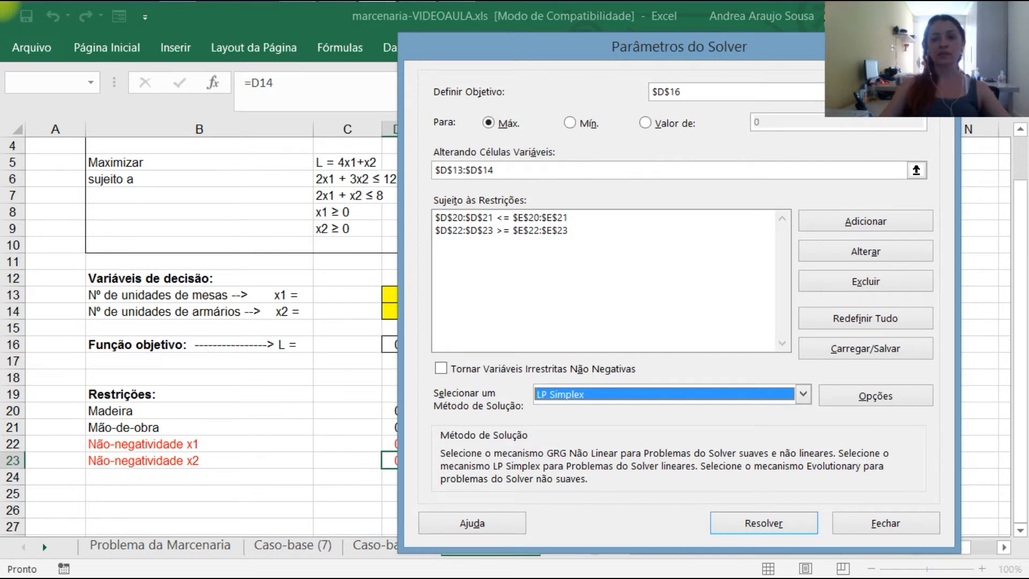
click(763, 523)
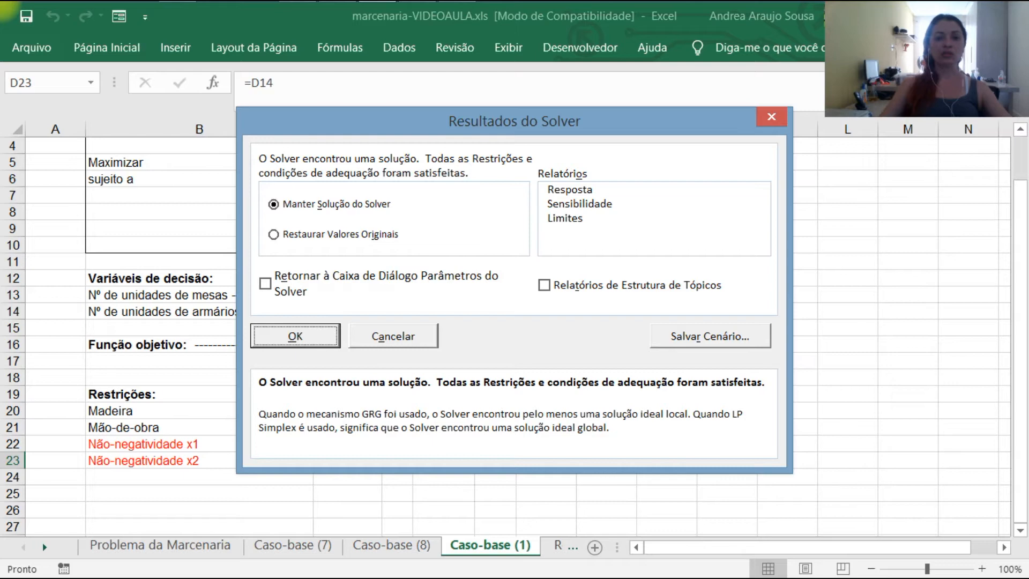
key(Return)
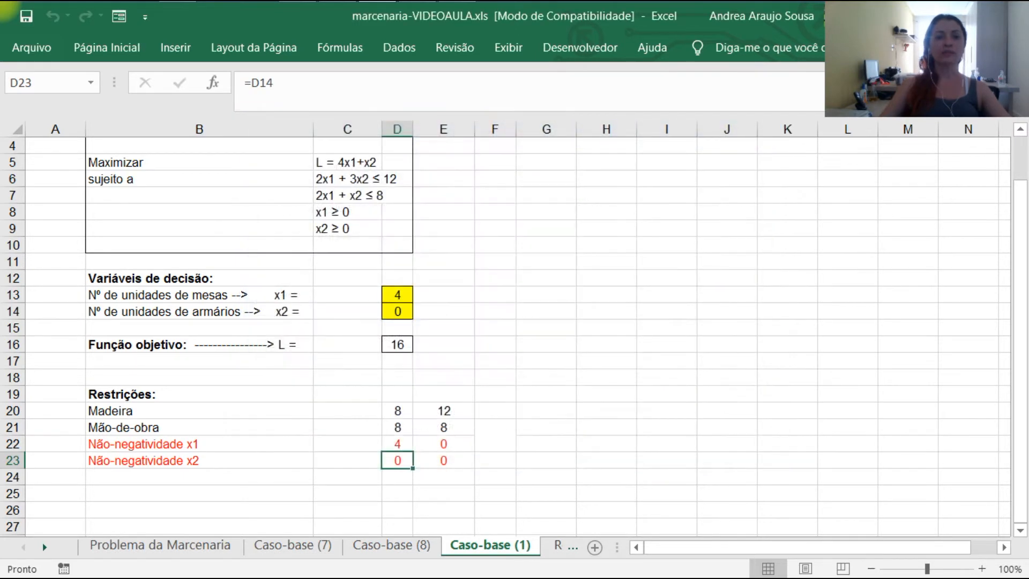
Step: Examine the solution values of D13:D14, the objective function in D16 and the resource use in D20:D21
click(404, 296)
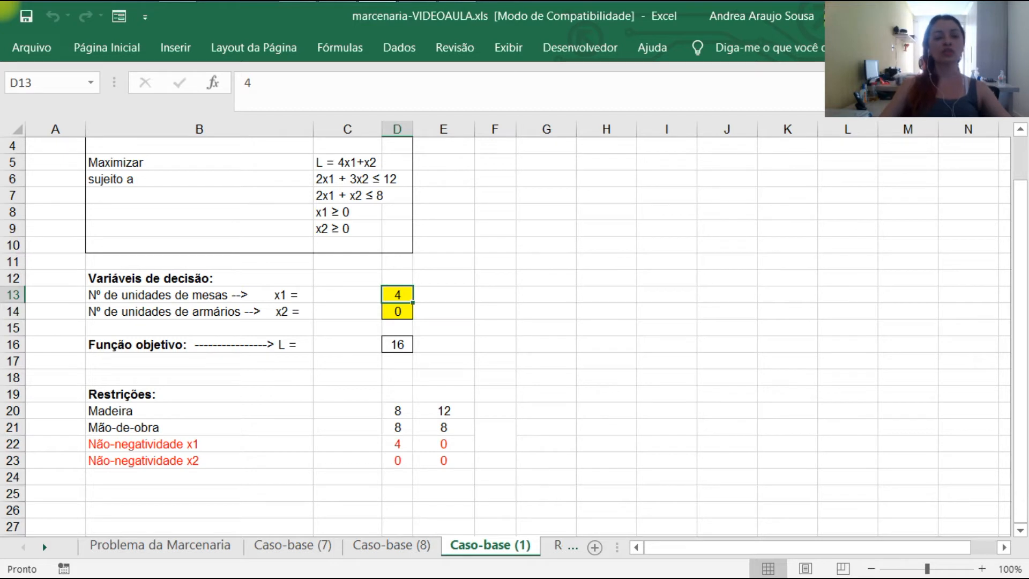
click(398, 312)
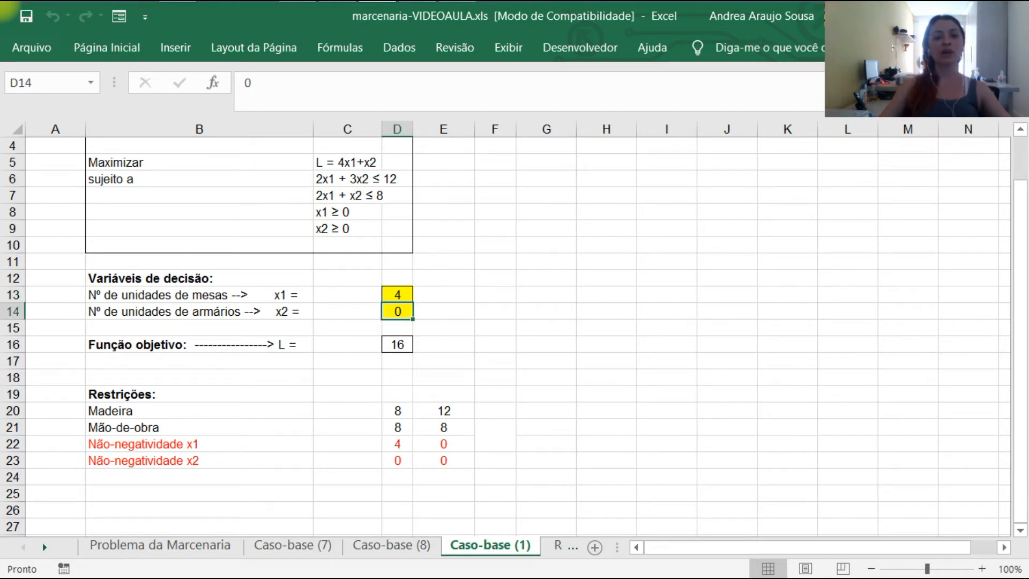
click(396, 349)
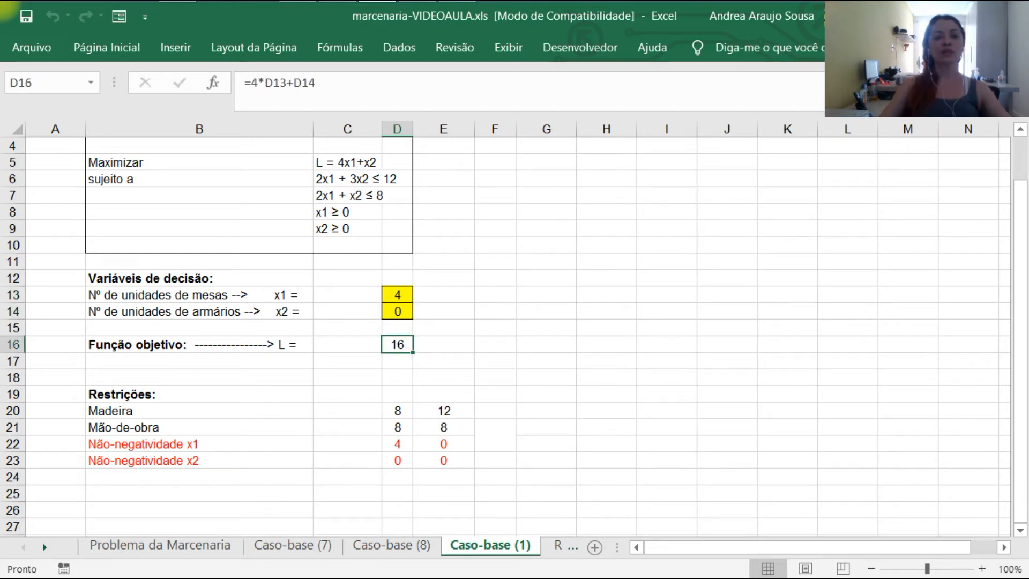
click(398, 411)
click(397, 426)
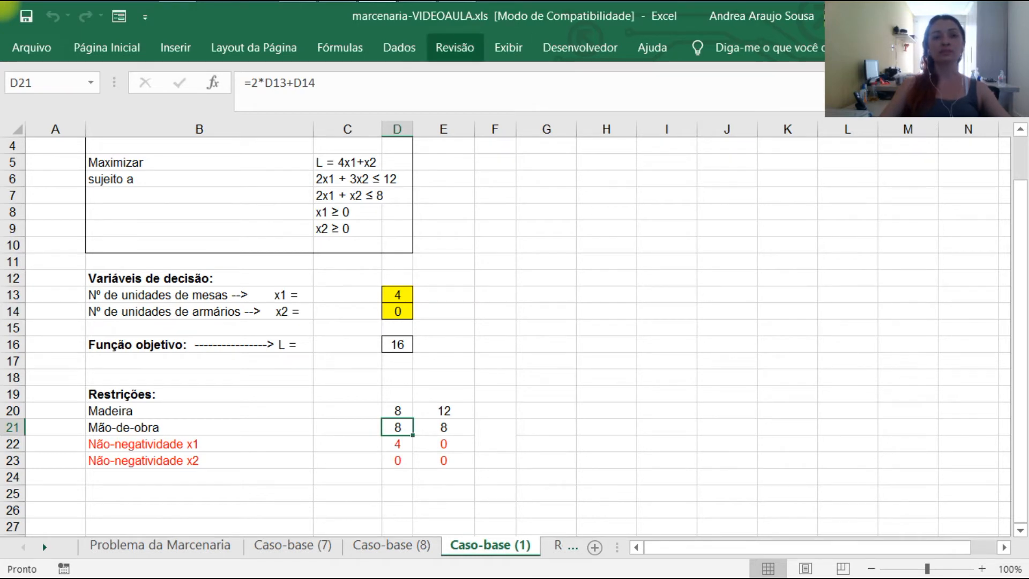
Step: Reopen Solver and delete the non-negativity constraint D22:D23 >= E22:E23
click(399, 47)
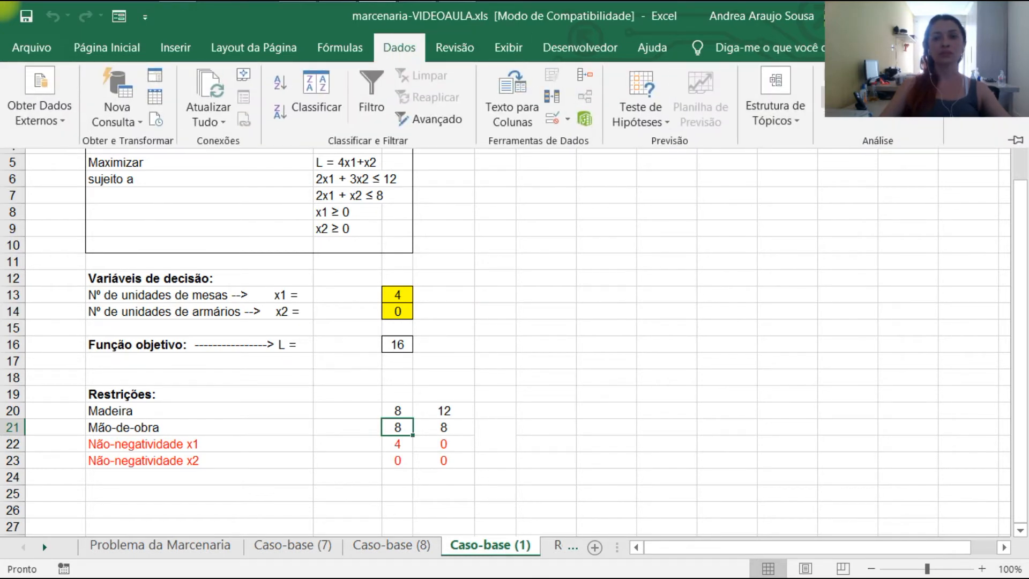
click(853, 97)
click(461, 231)
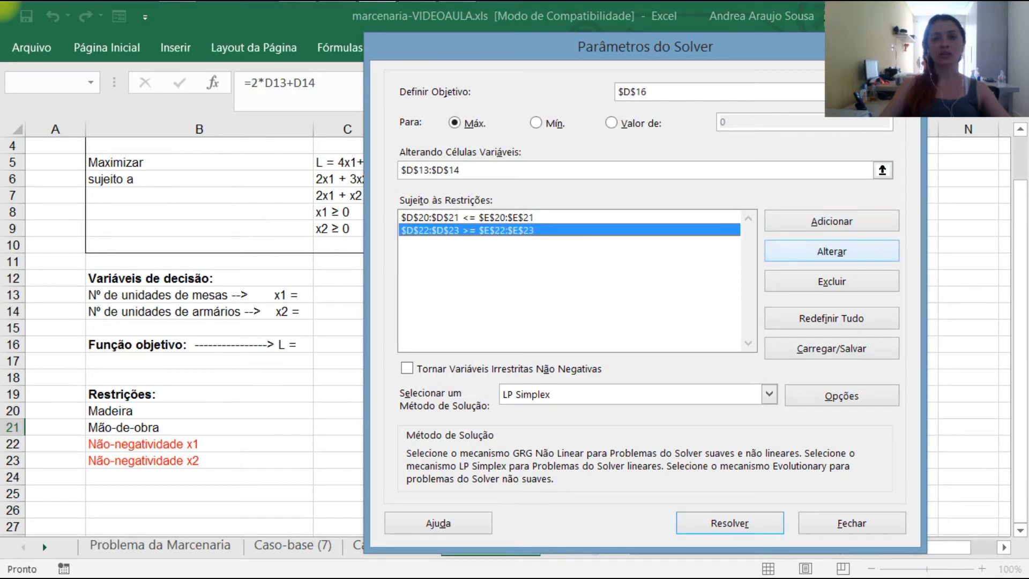
click(774, 278)
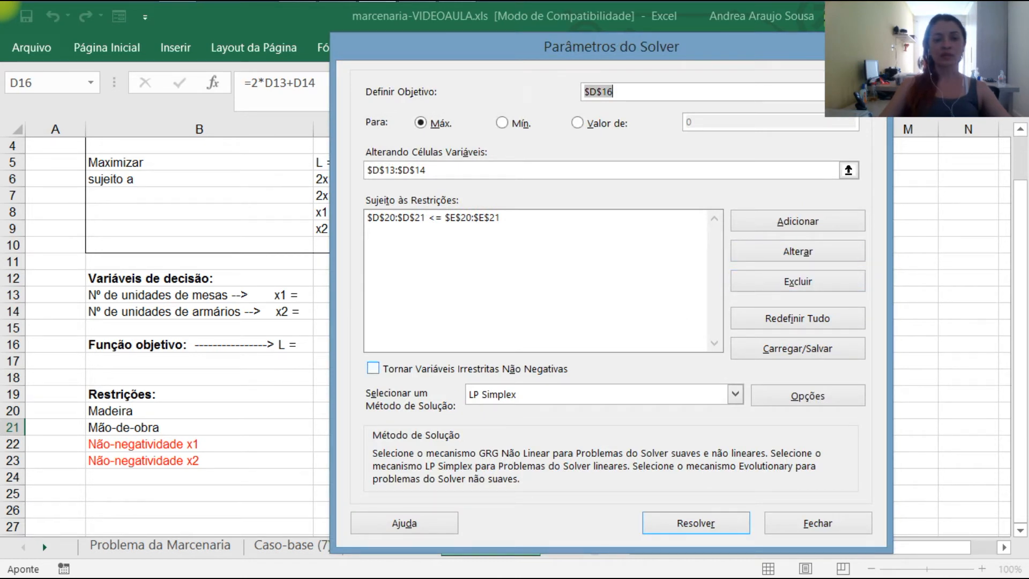
Step: Make the unconstrained variables non-negative through the Solver option, then solve the model and keep the Solver solution
click(374, 369)
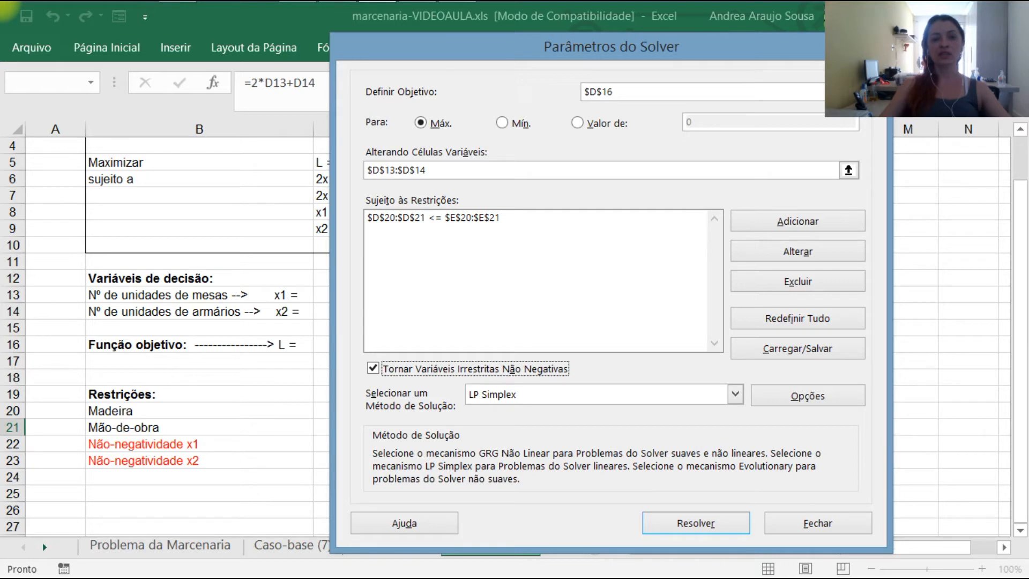
click(695, 523)
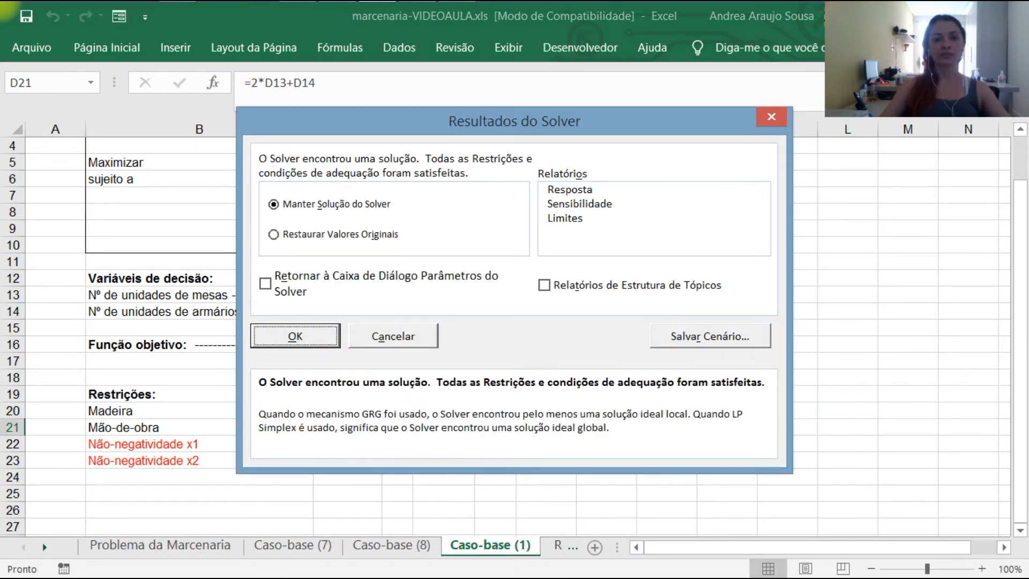
key(Return)
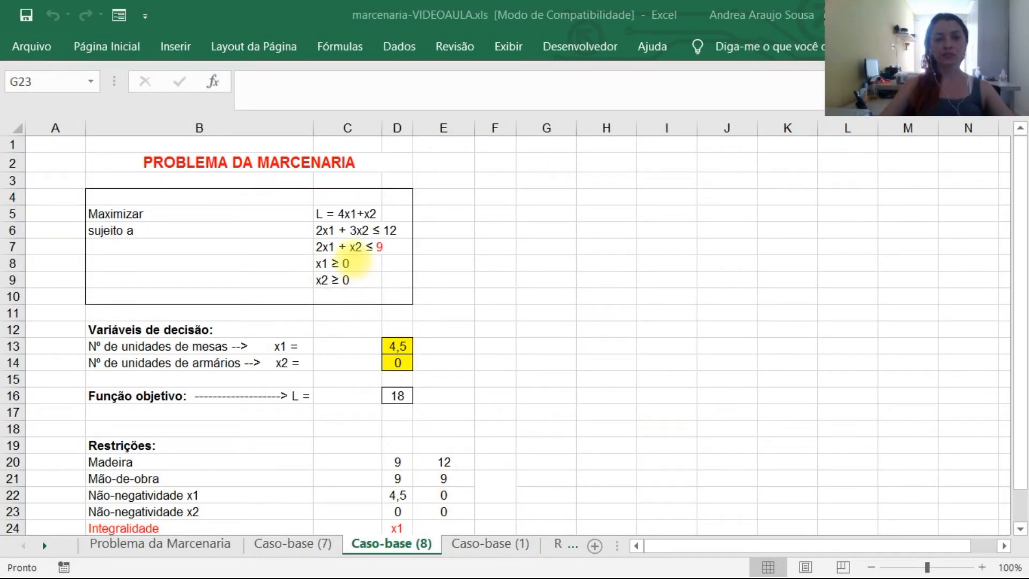
Step: On the Caso-base (8) sheet, examine the changed labour constraint in C7 and the number of tables x1 in D13
click(324, 246)
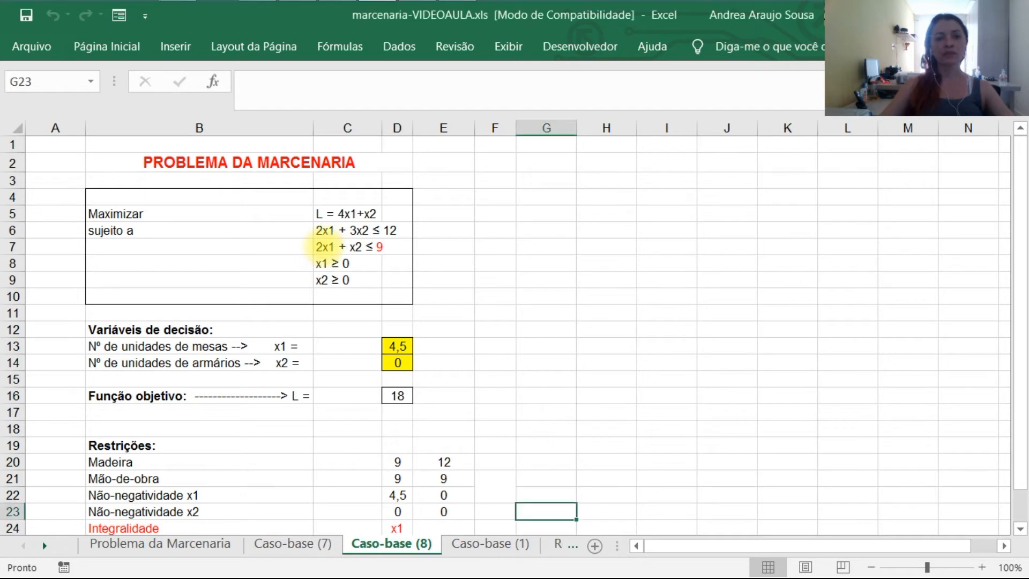
click(321, 247)
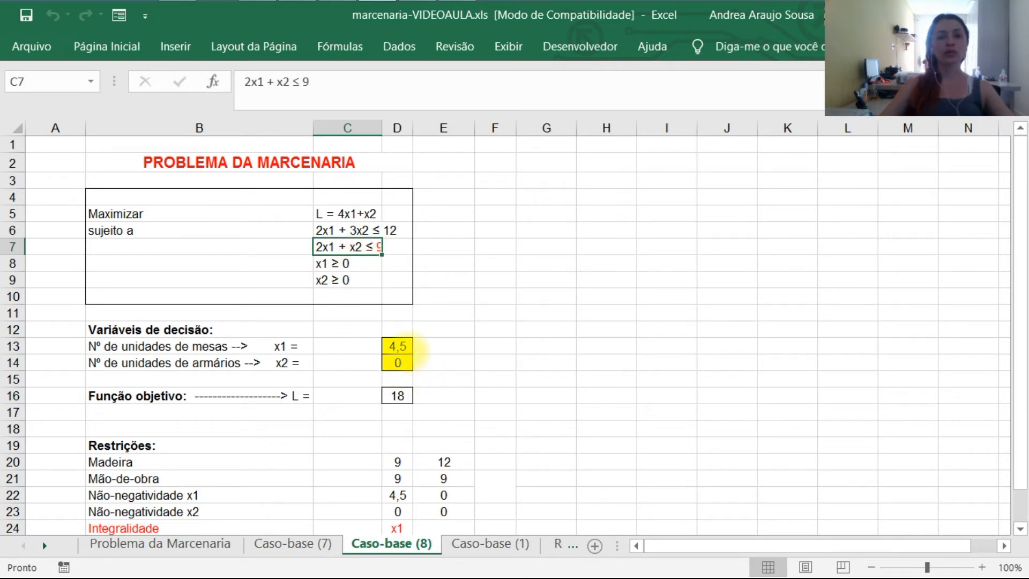
click(404, 347)
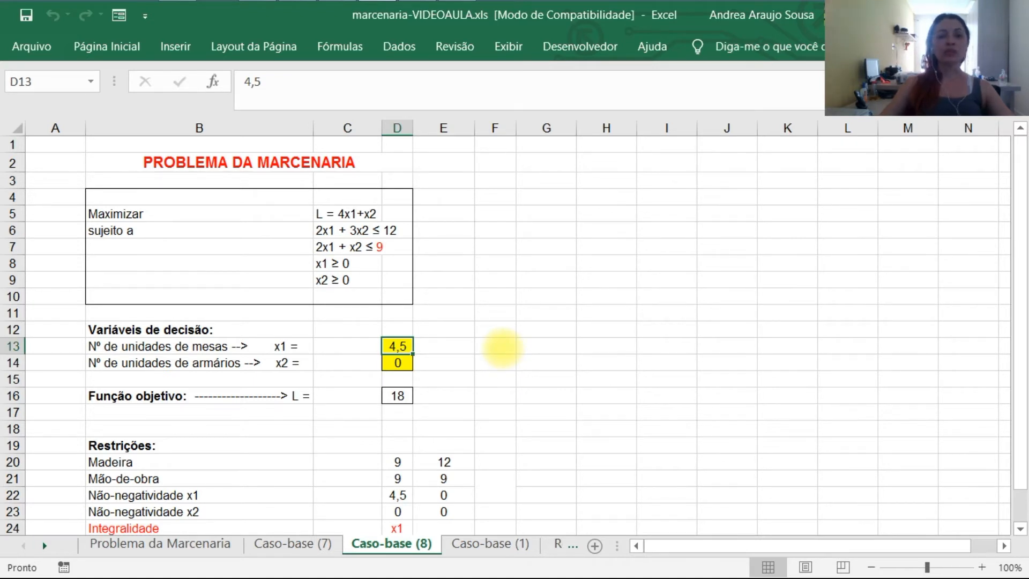
click(496, 347)
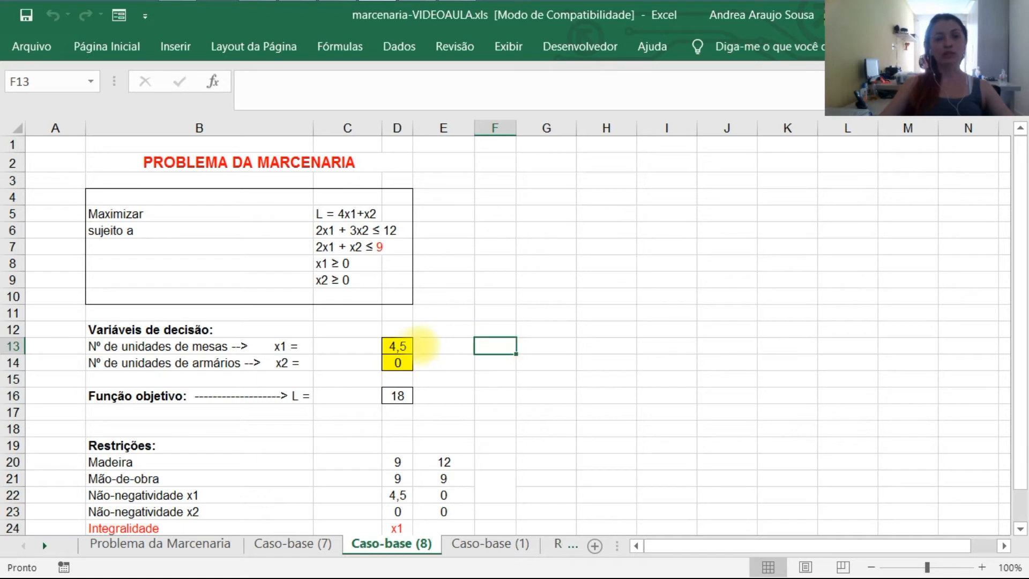
click(462, 349)
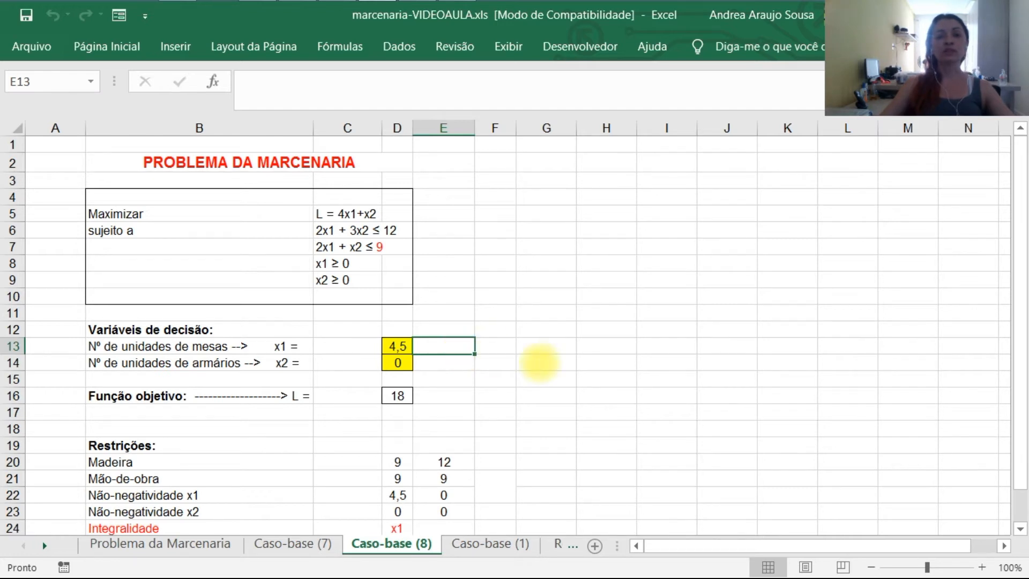
click(503, 349)
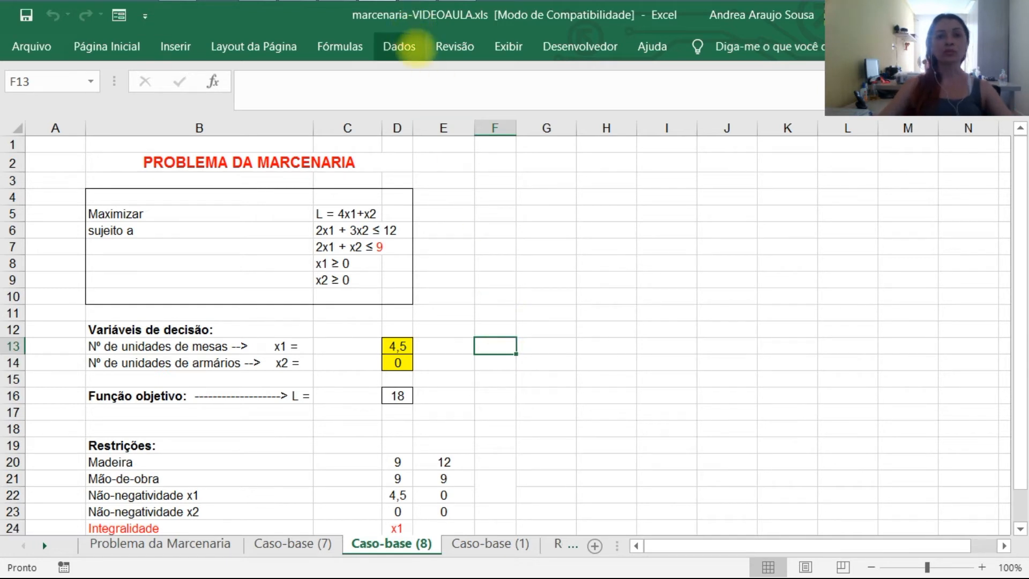
Step: Open Solver for the Caso-base (8) model and turn off ignoring integer constraints in its options
click(392, 51)
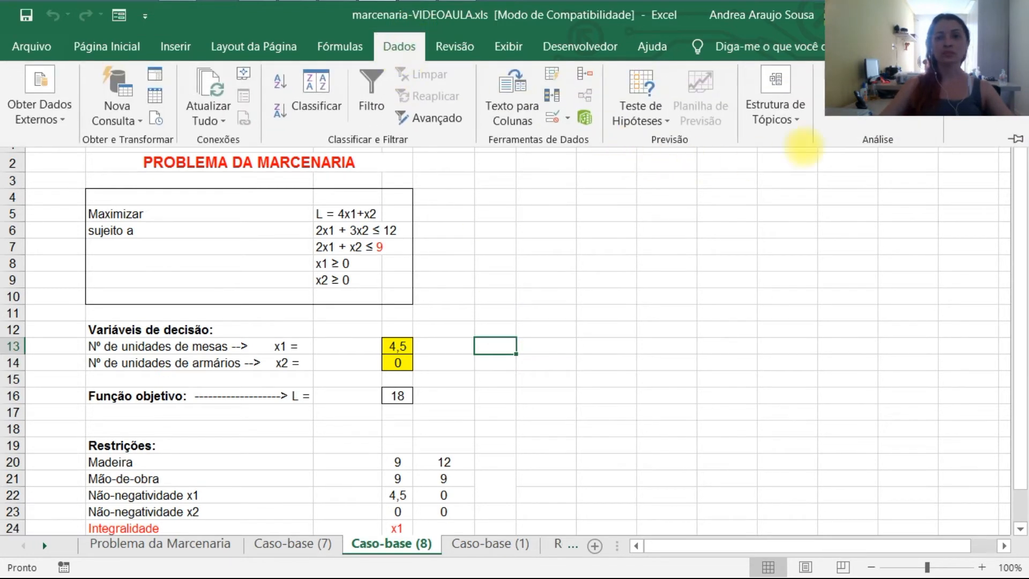
click(835, 100)
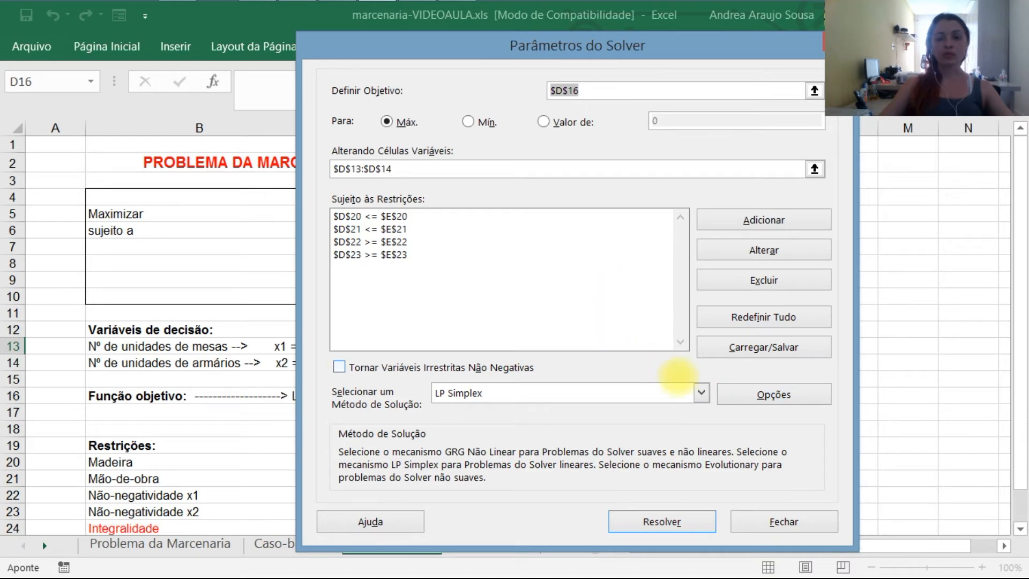
click(773, 395)
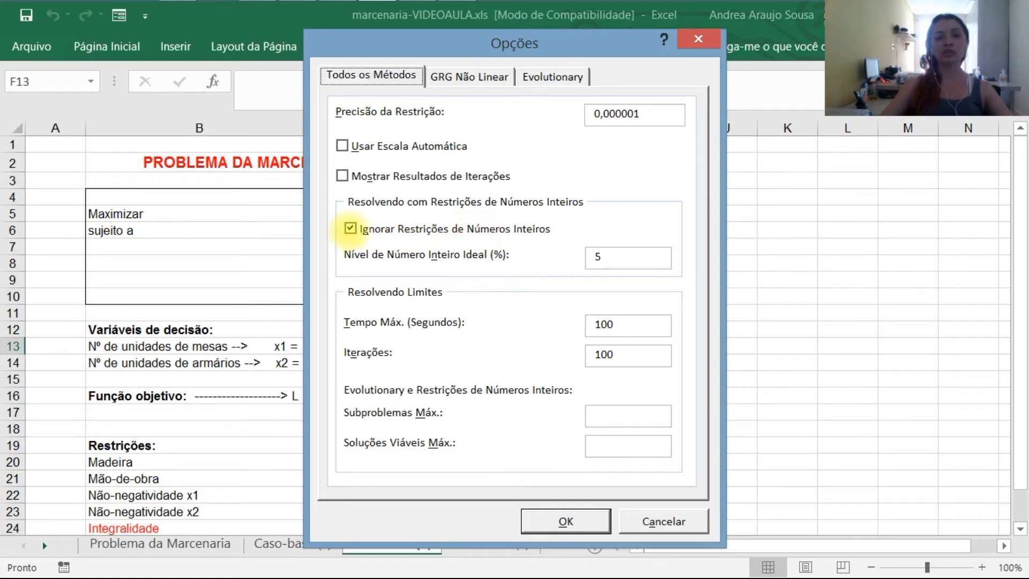
click(350, 229)
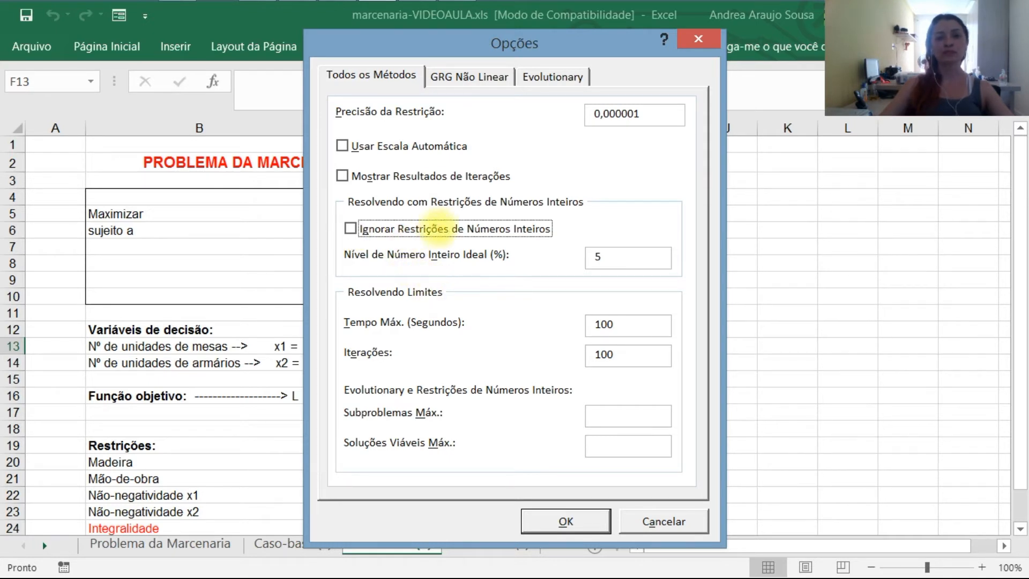
click(566, 517)
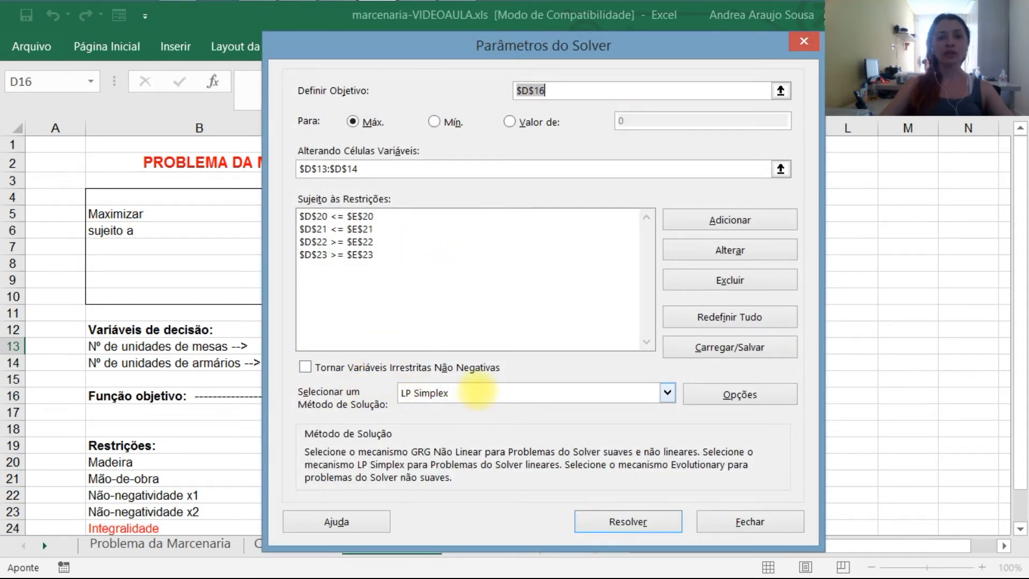
click(744, 394)
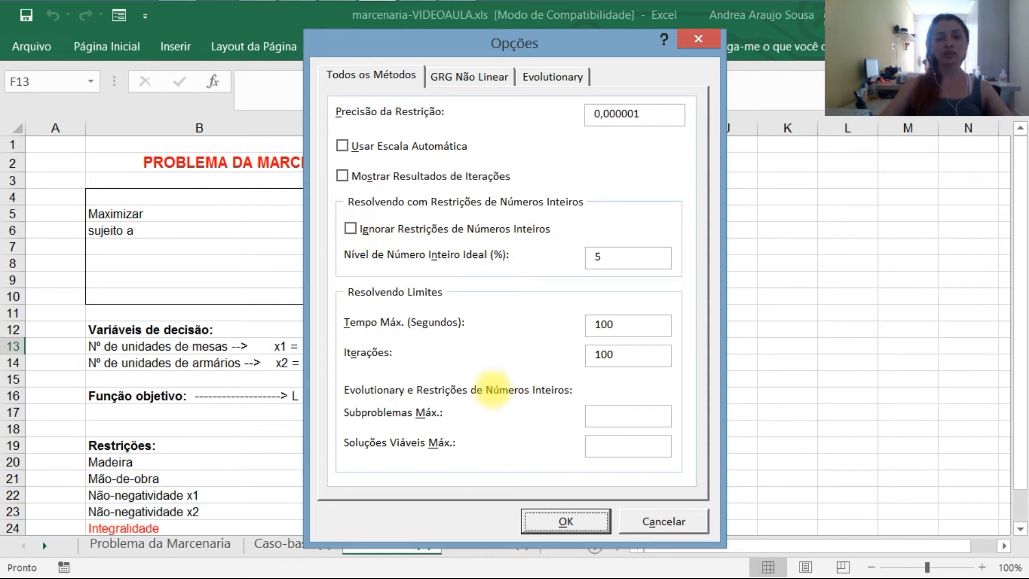
click(567, 518)
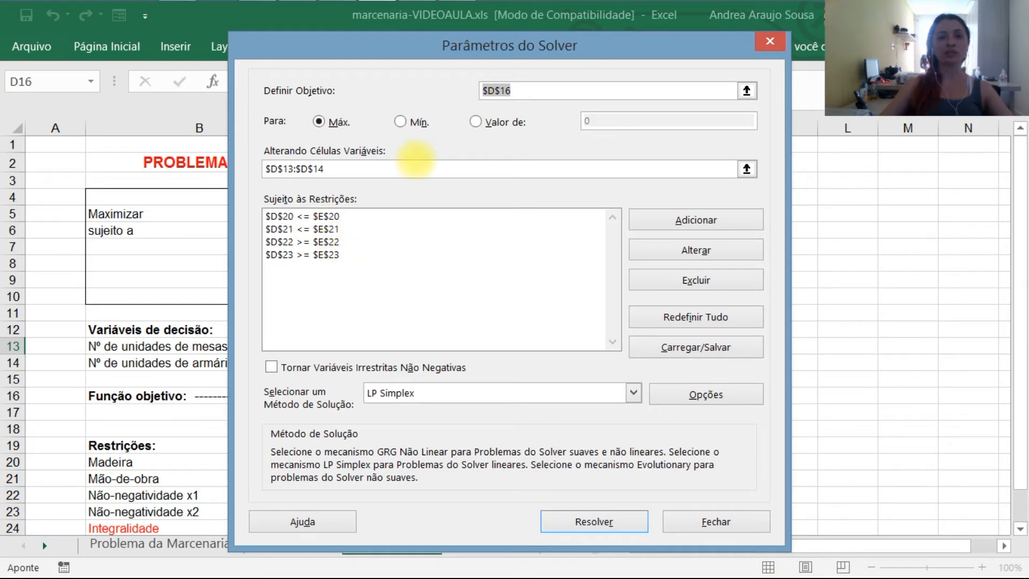
Step: Add an integer (int) constraint on the decision variables D13:D14, then solve the model and keep the Solver solution
drag(475, 45, 697, 34)
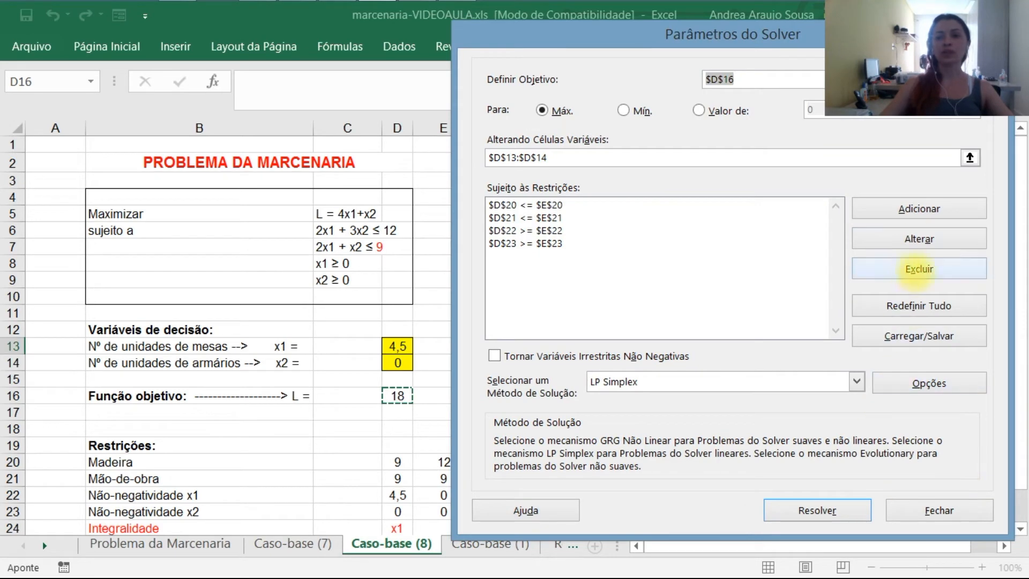
click(919, 209)
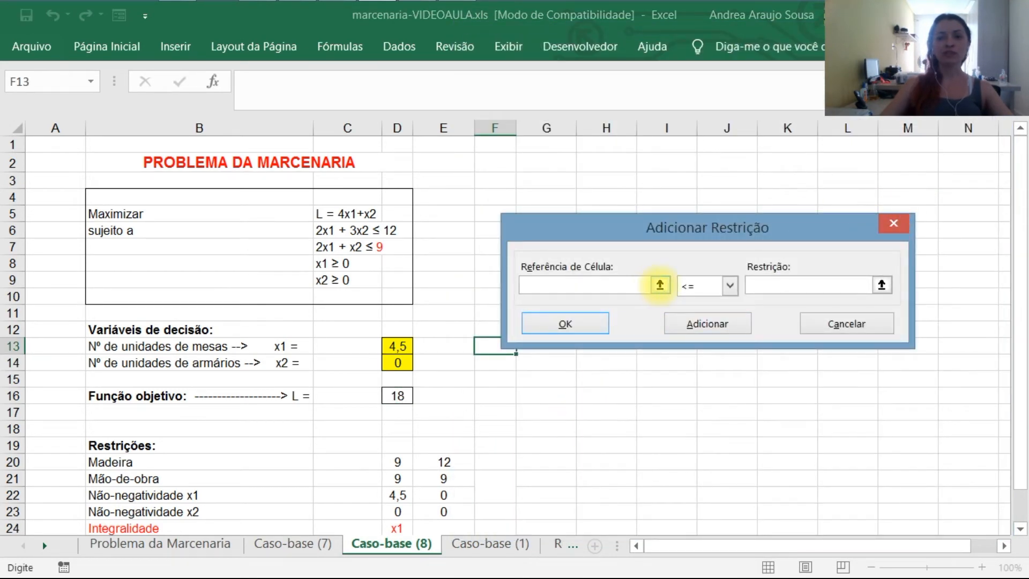
click(660, 285)
click(398, 346)
drag(400, 348, 403, 363)
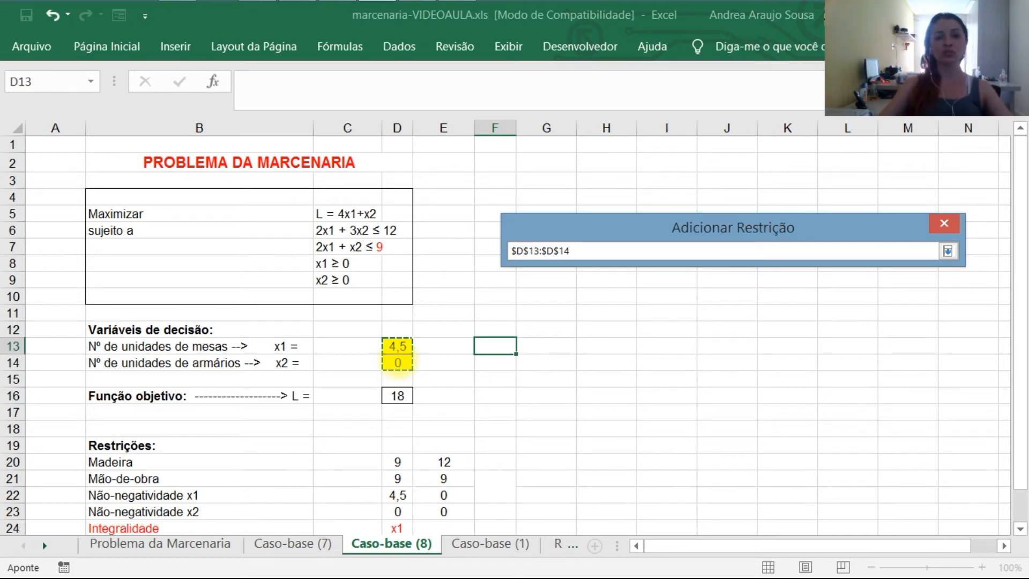
key(Return)
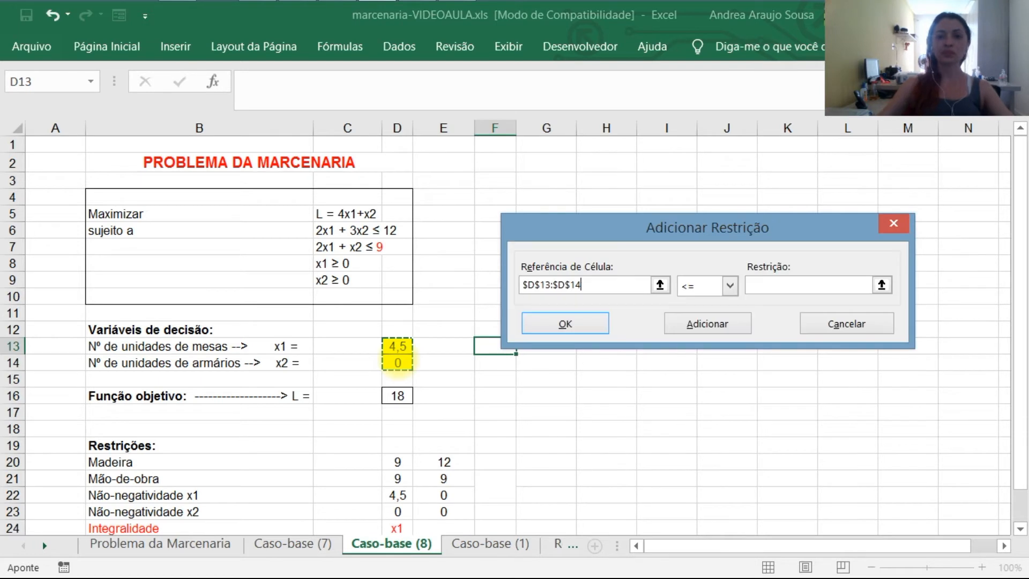
click(730, 286)
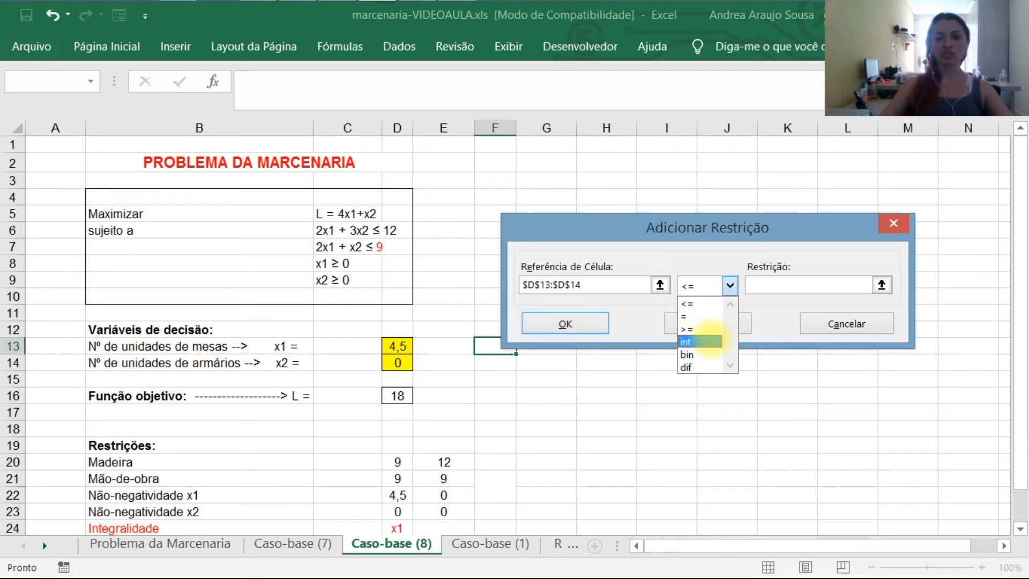
click(699, 342)
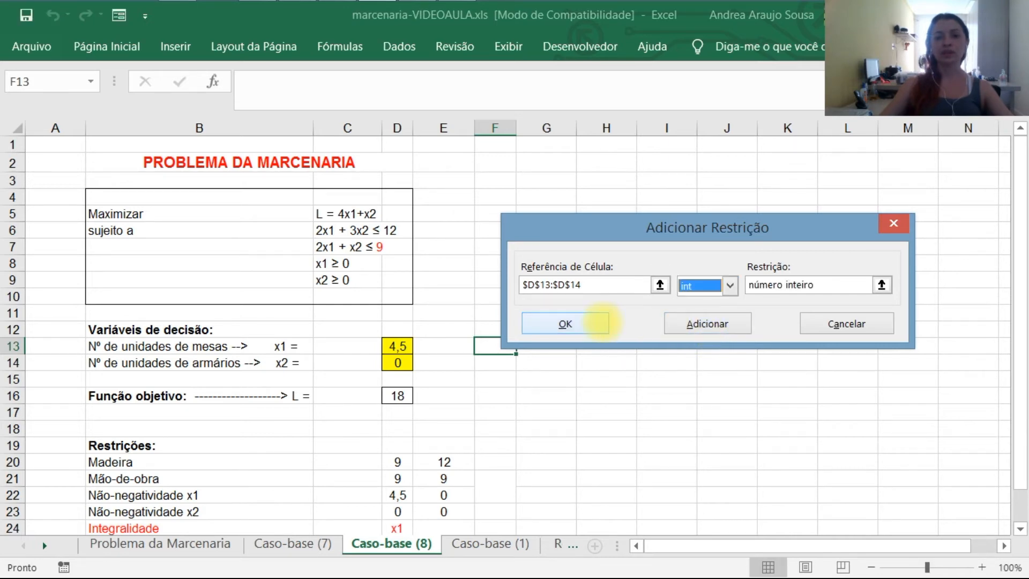
click(594, 323)
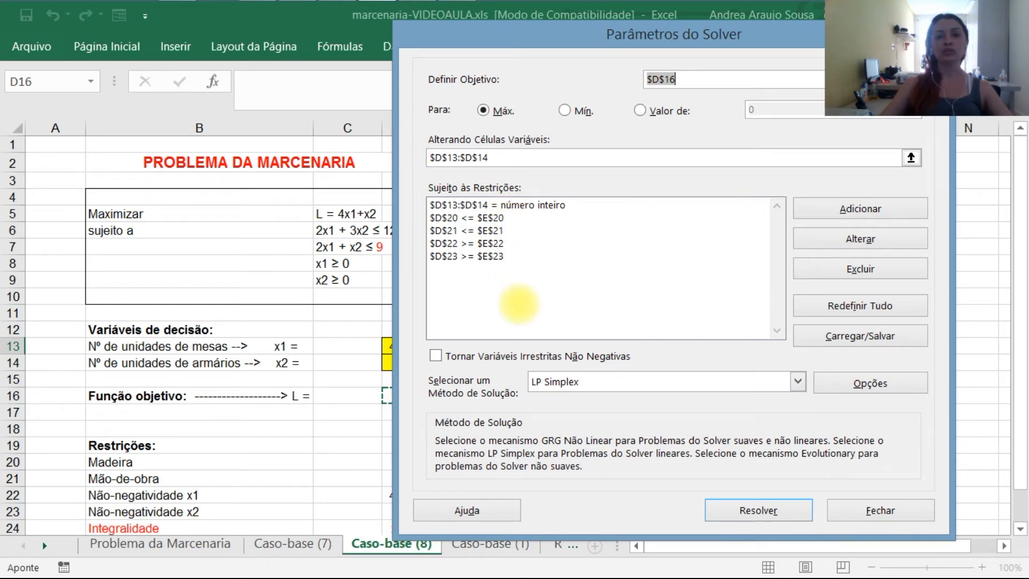
click(775, 509)
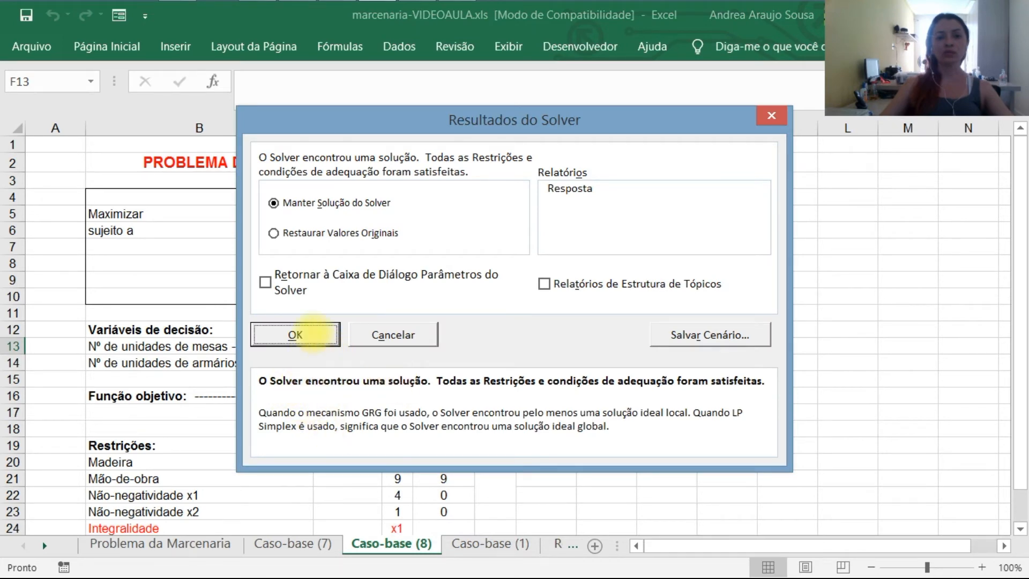
click(311, 333)
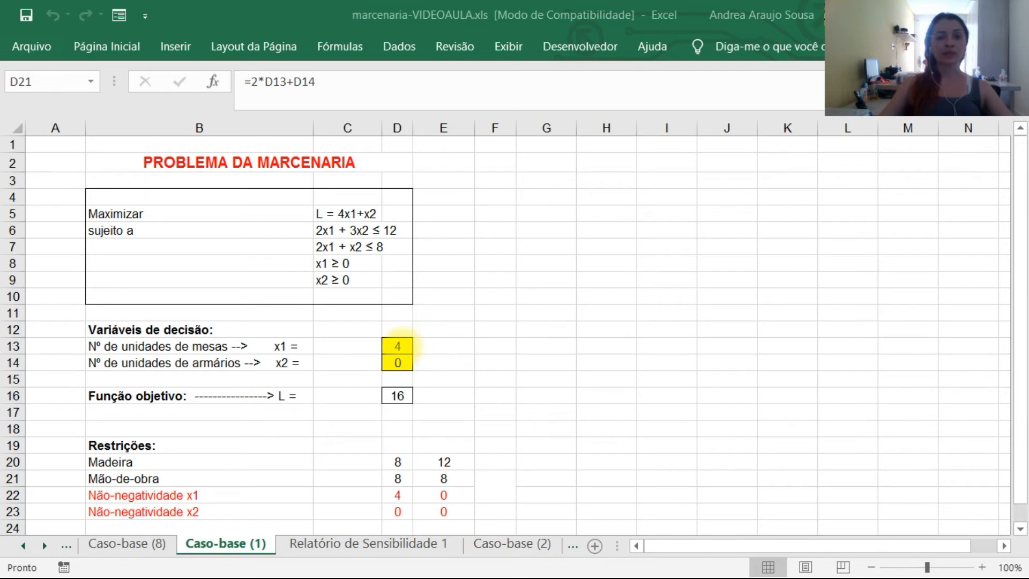
Step: On the Caso-base (1) sheet, examine the decision variables x1 in D13 and x2 in D14
click(403, 346)
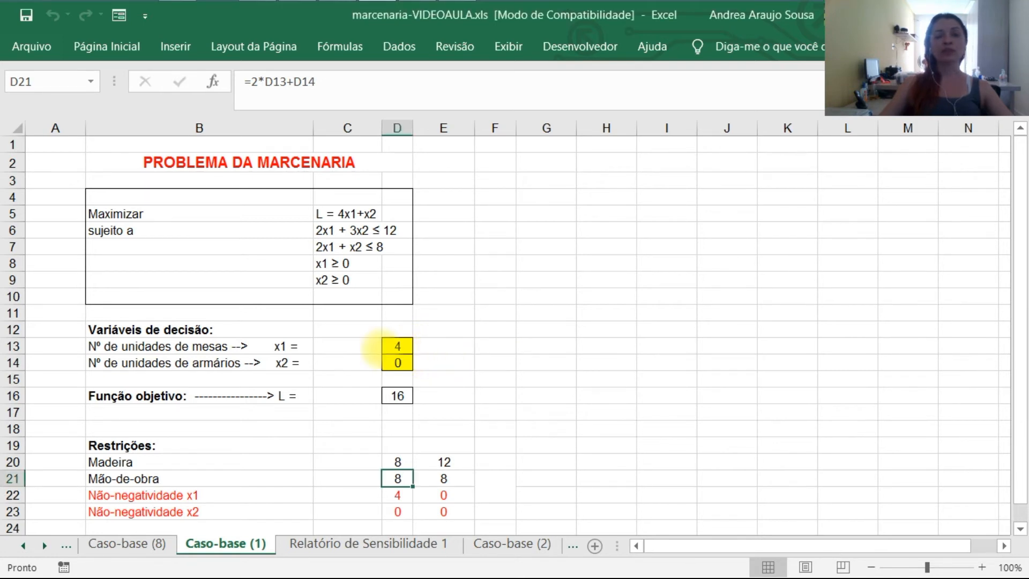
click(433, 344)
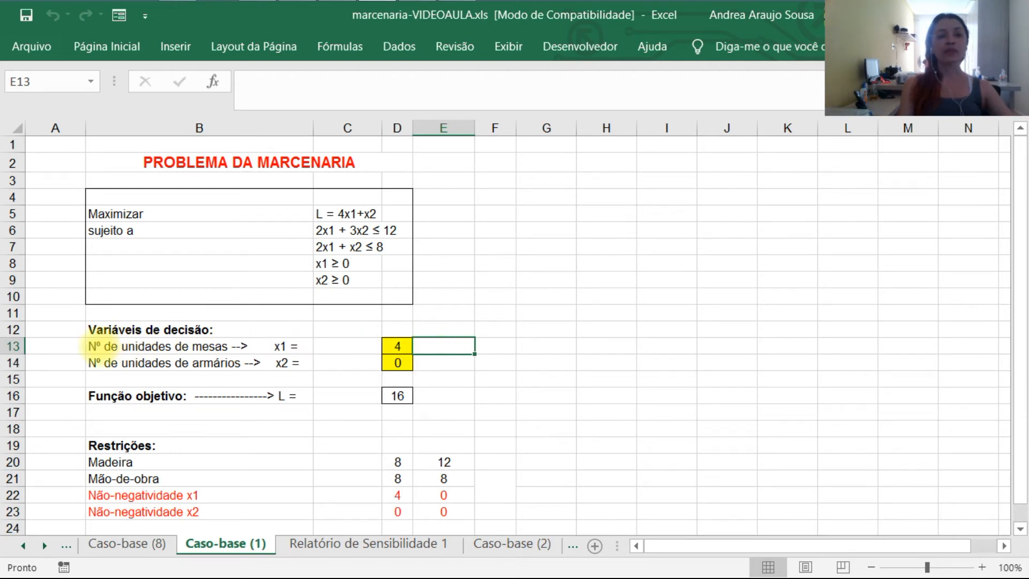
click(96, 346)
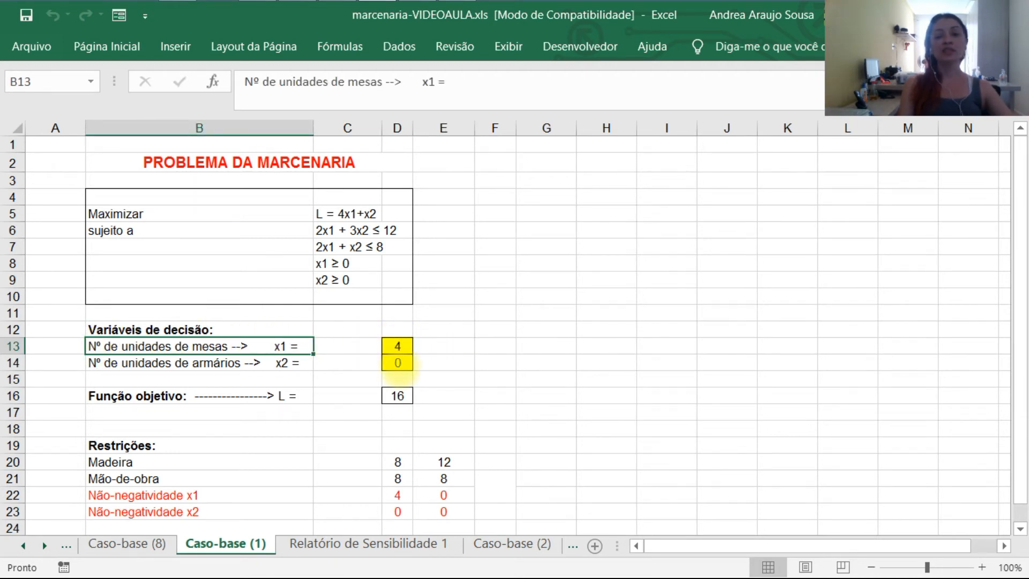
click(410, 366)
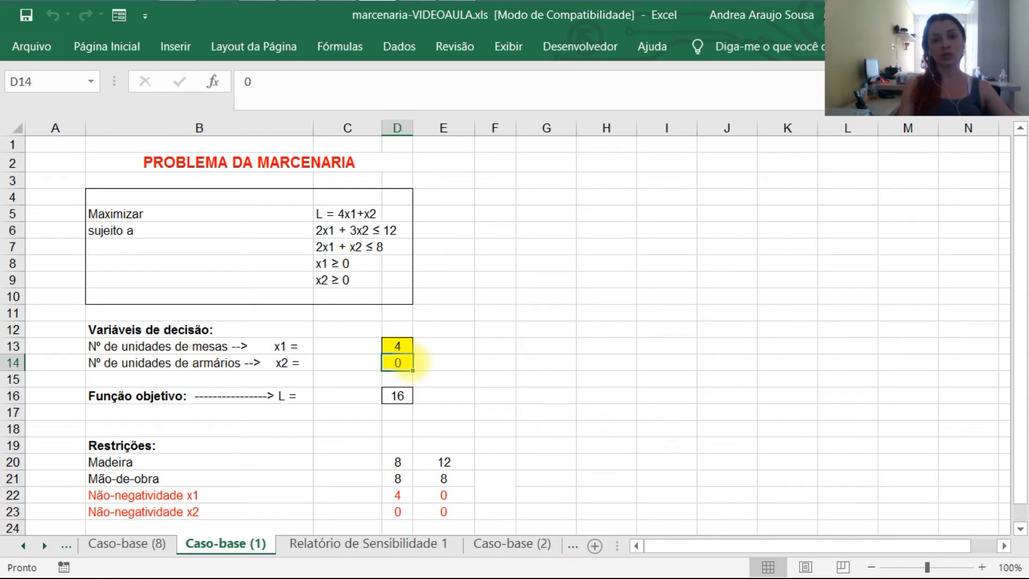
click(444, 363)
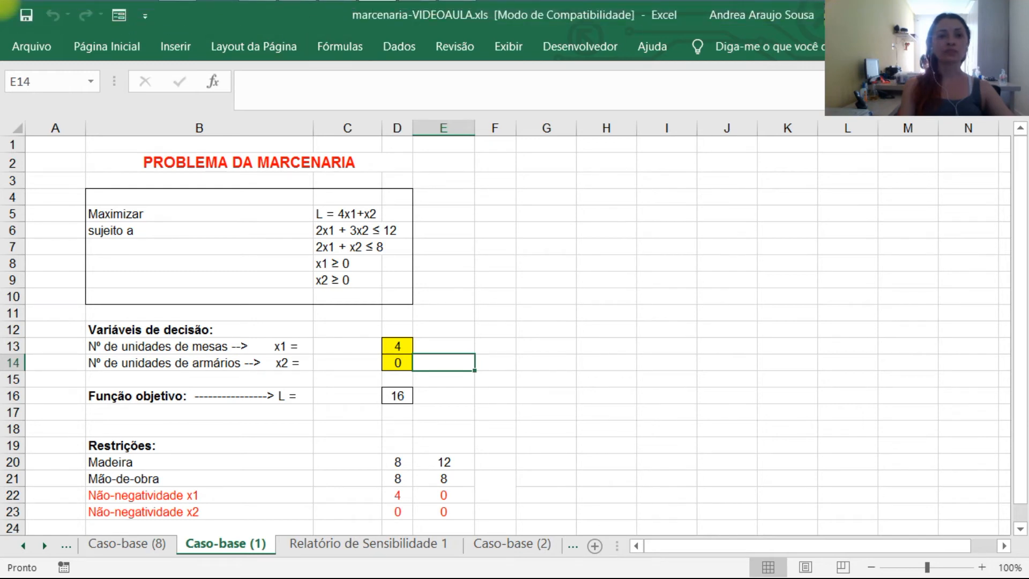
Step: Solve the Caso-base (1) model with Solver, keep the solution and generate only the Sensibilidade report
click(399, 47)
click(849, 96)
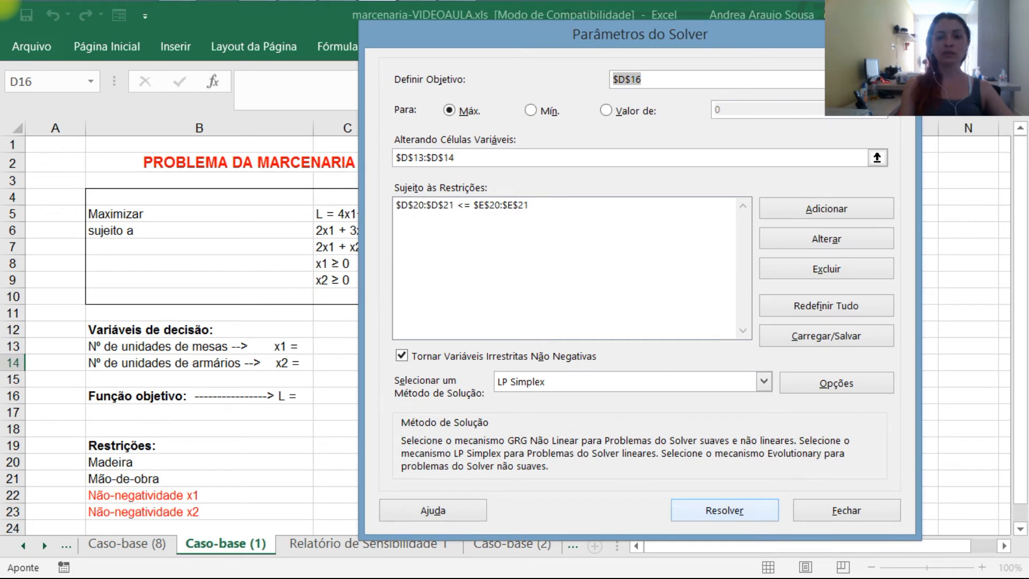
click(724, 510)
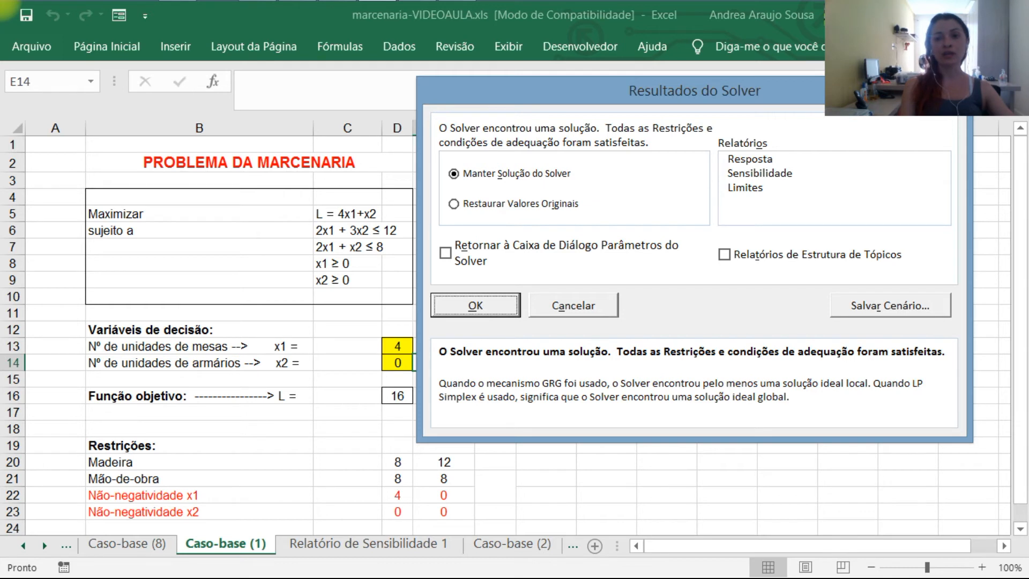
click(760, 173)
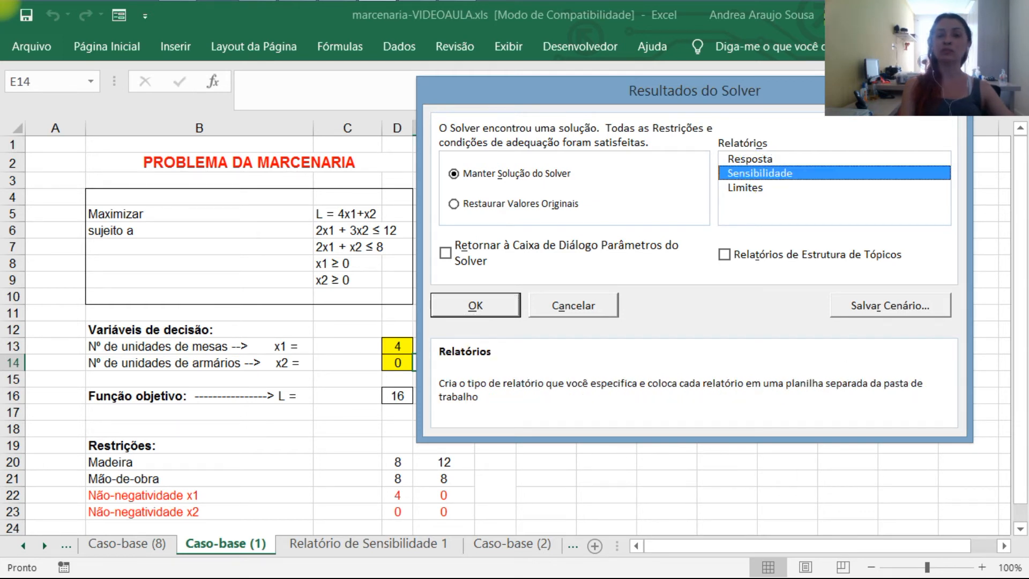
click(756, 159)
click(768, 184)
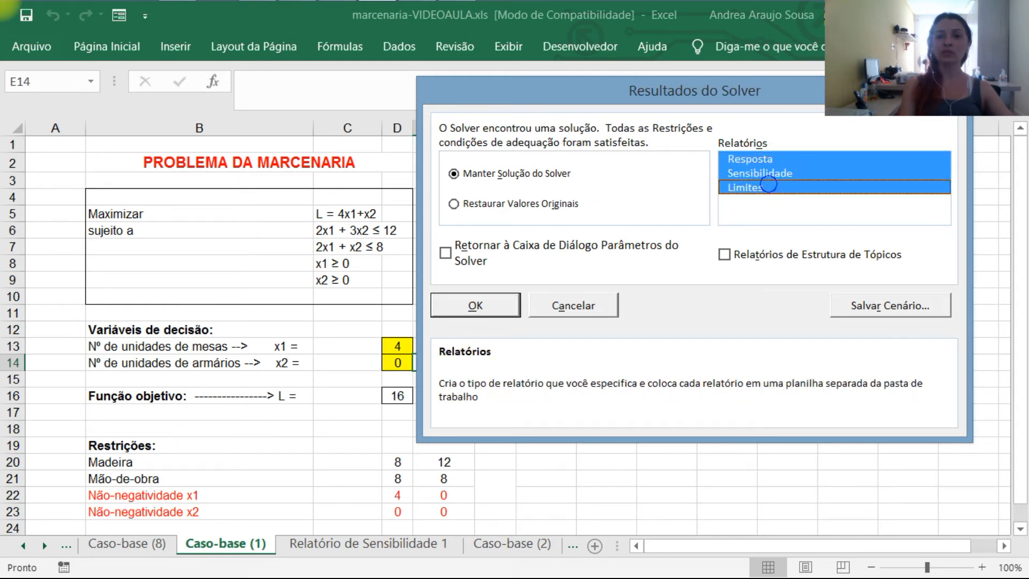
click(768, 186)
click(765, 160)
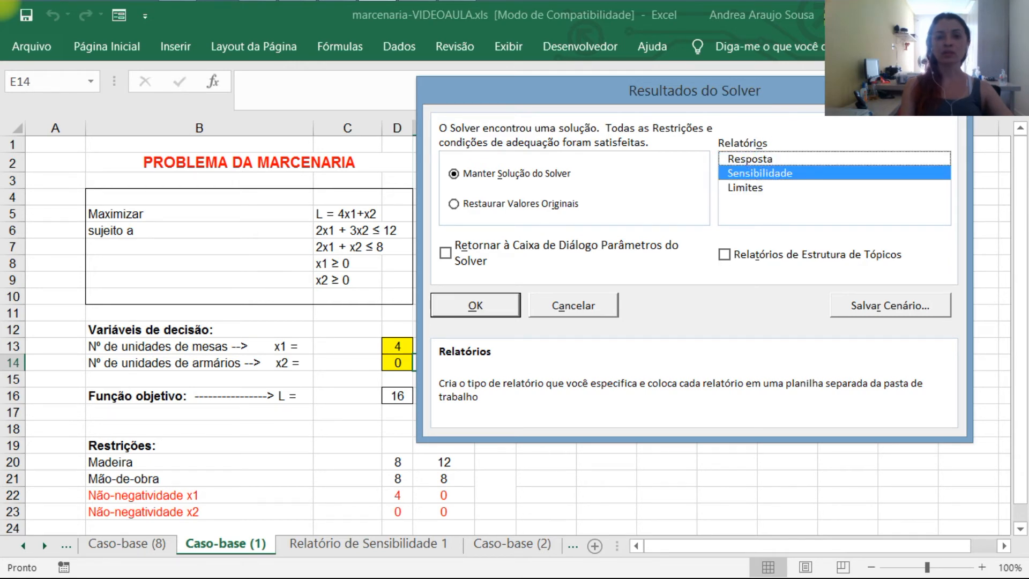
key(Return)
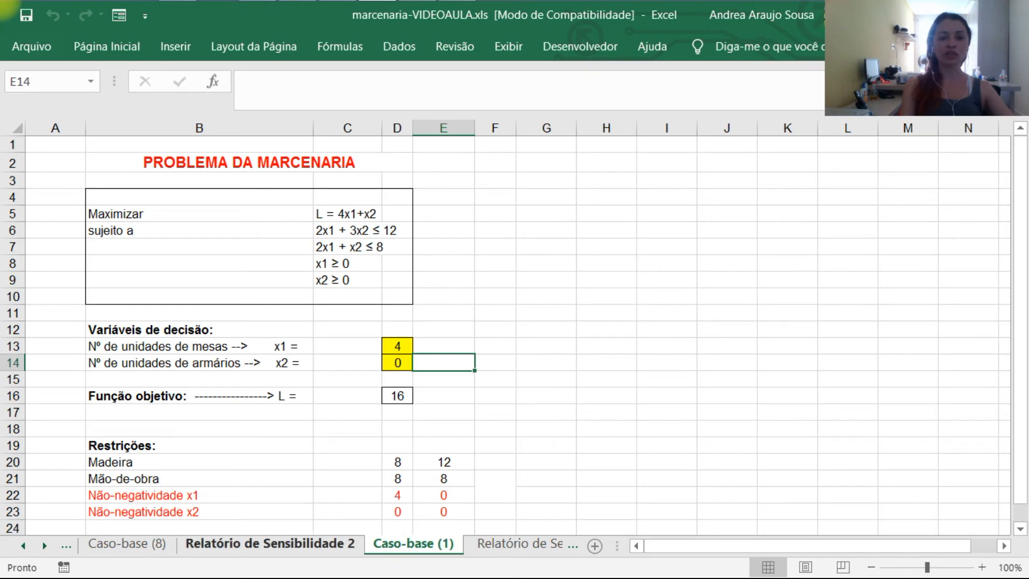
Step: Examine the variable and constraint tables in Relatório de Sensibilidade 2 and in Relatório de Sensibilidade 1
click(284, 545)
scroll(514, 332, down, 5)
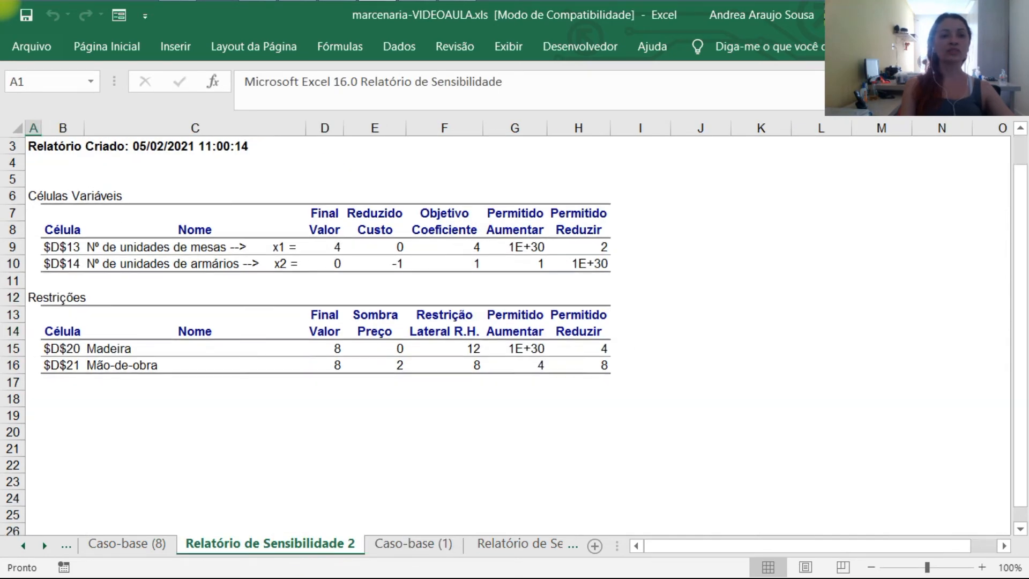
click(520, 544)
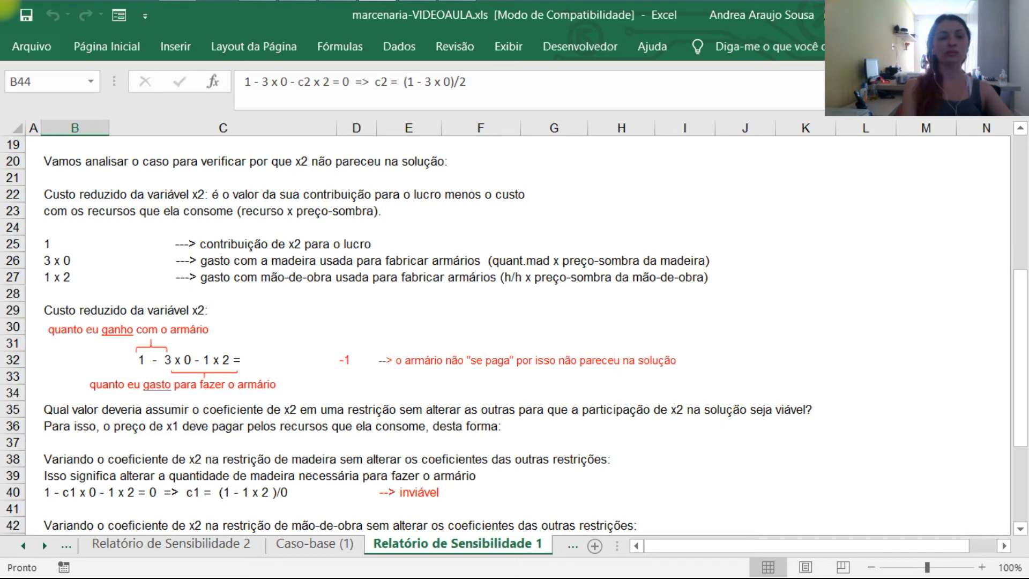
scroll(514, 335, up, 4)
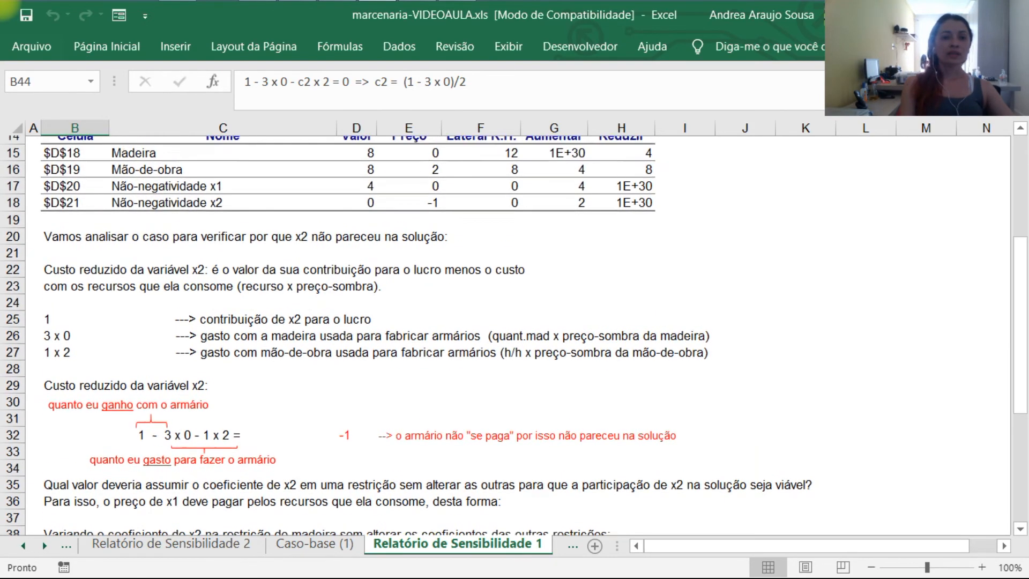
scroll(513, 335, up, 2)
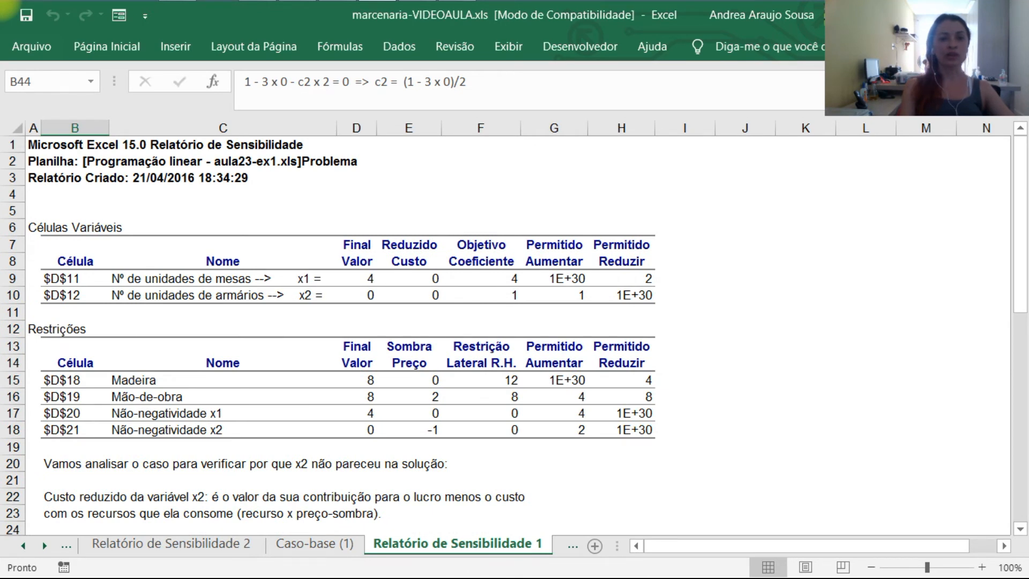
scroll(513, 334, down, 2)
scroll(514, 335, up, 1)
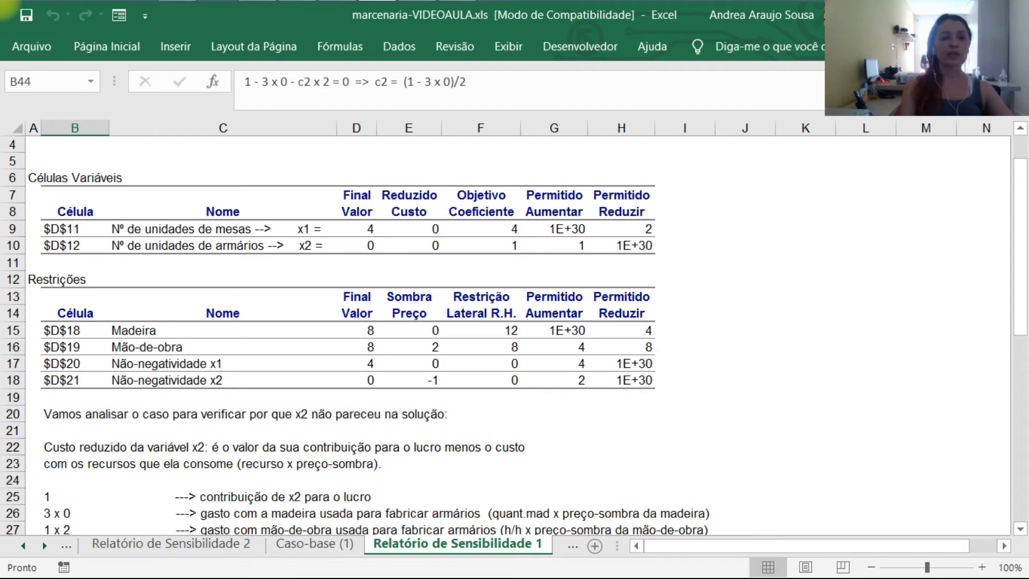
scroll(513, 334, down, 2)
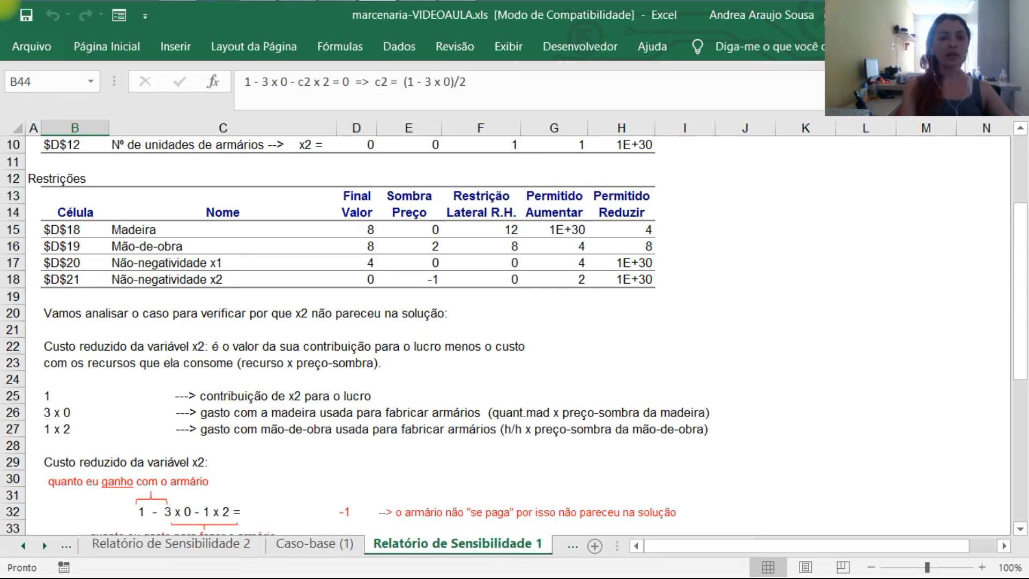
Step: Check the profit contribution of x2 noted in B25 against the problem statement on the Problema da Marcenaria sheet
click(222, 396)
click(75, 396)
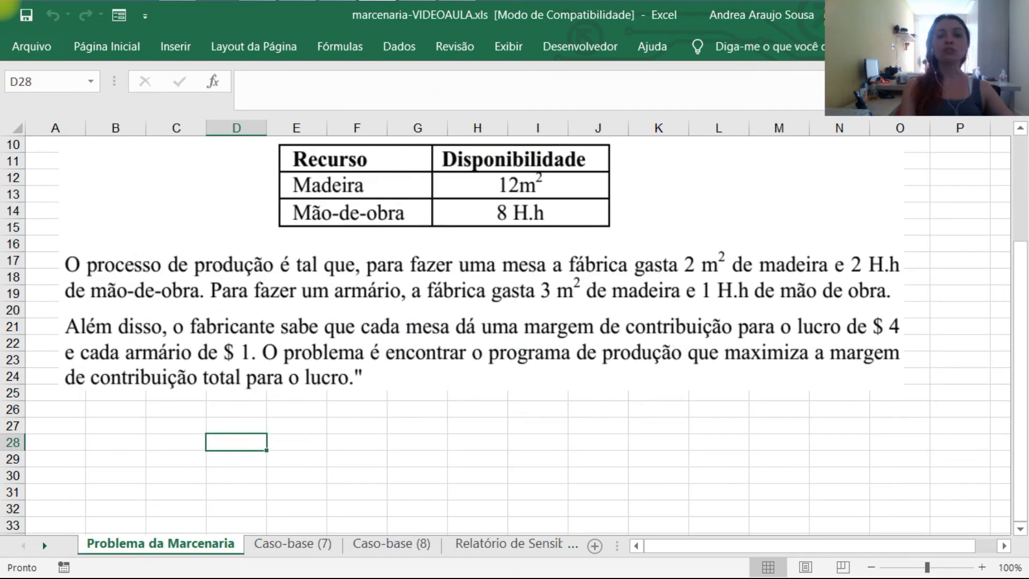
scroll(515, 332, up, 3)
scroll(686, 514, up, 1)
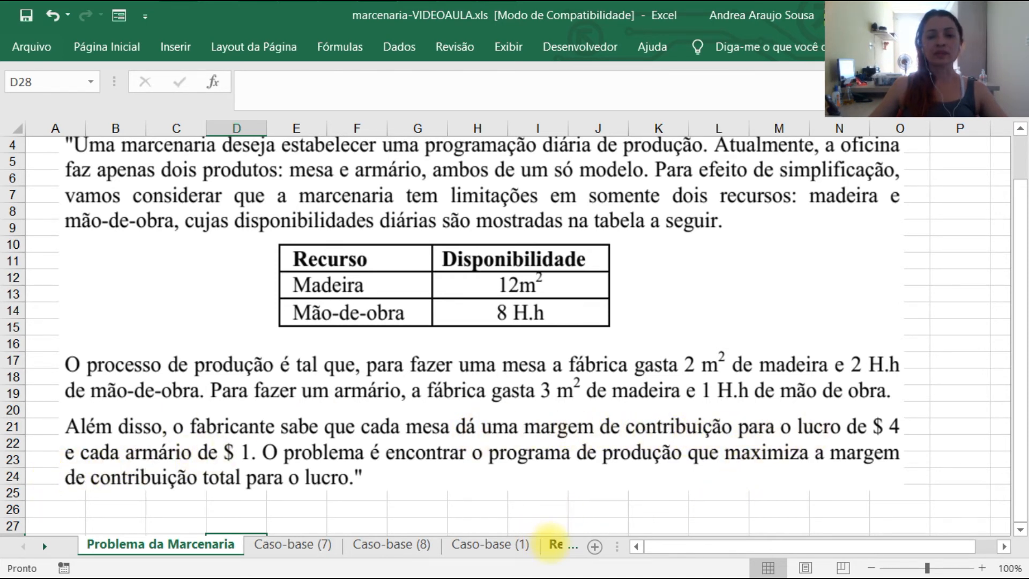
Step: On Relatório de Sensibilidade 1, trace the reduced cost terms of x2 in B25:B27 to the wood and labour shadow prices in E15 and E16
click(554, 544)
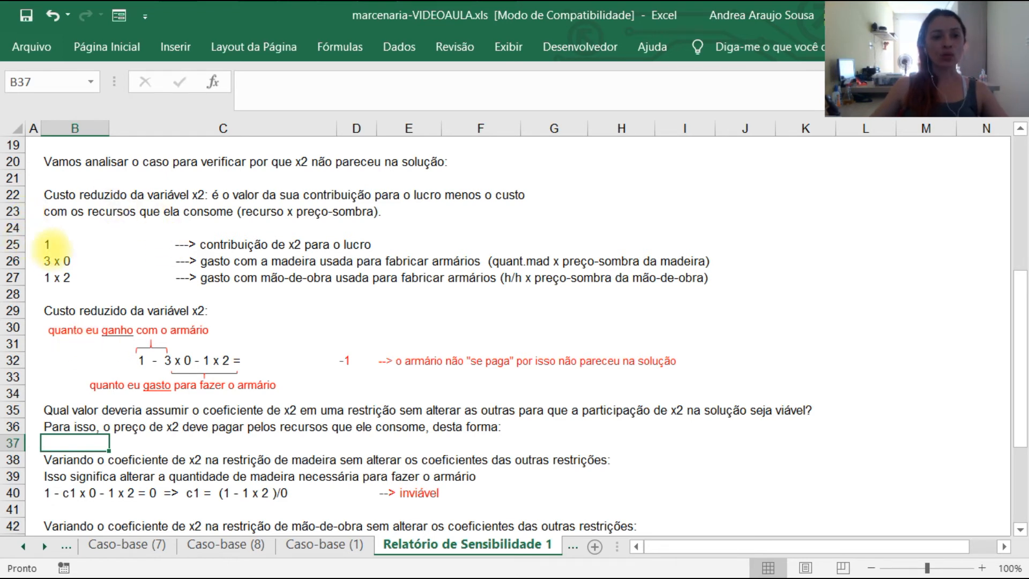
click(53, 244)
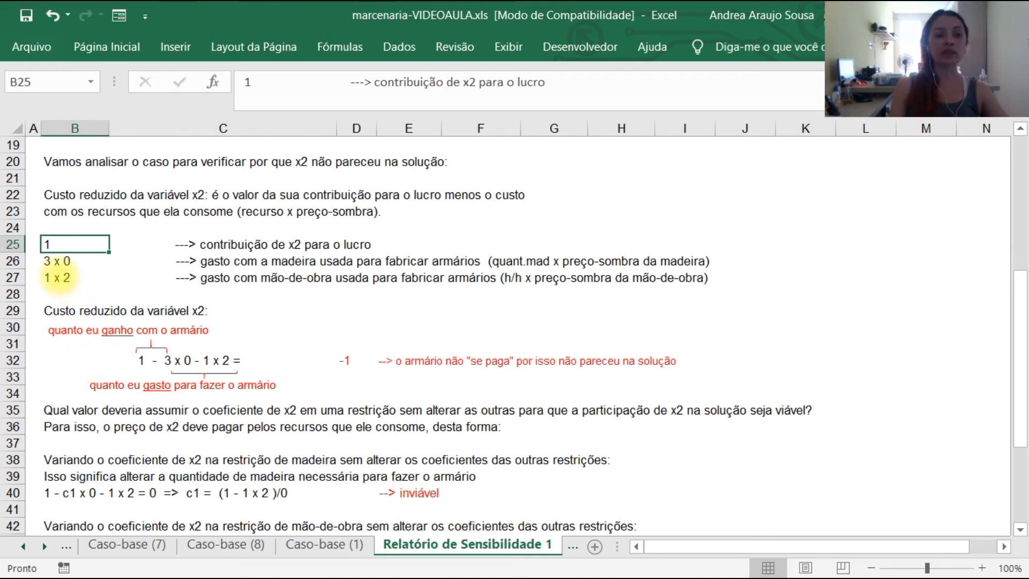
click(48, 262)
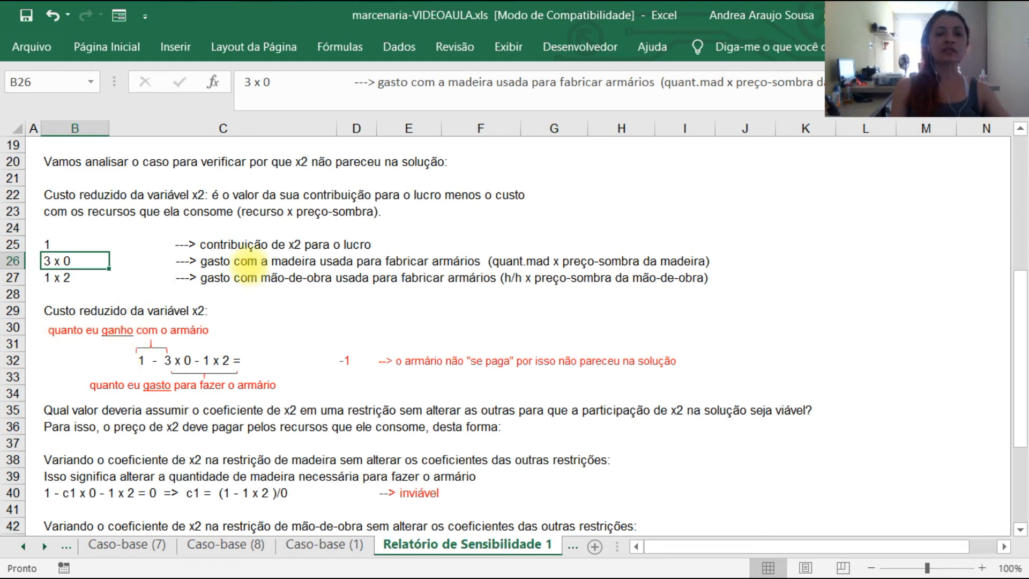
scroll(498, 279, up, 3)
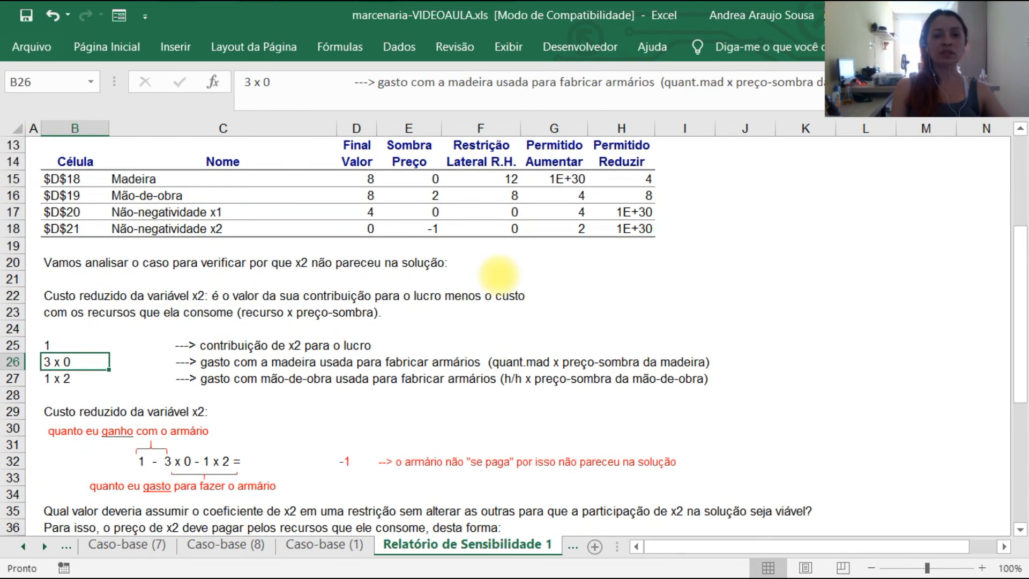
click(483, 230)
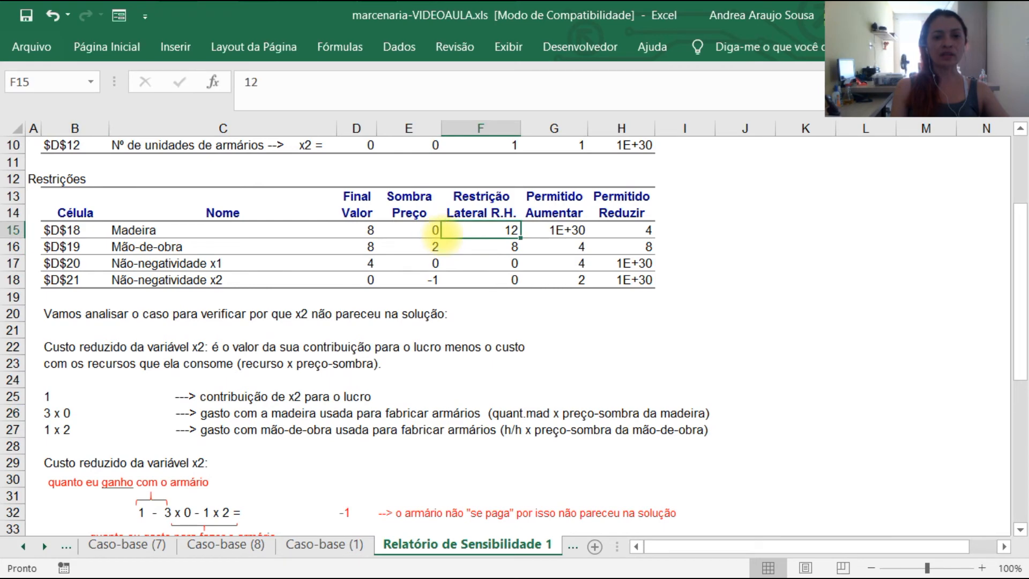
click(432, 231)
scroll(433, 233, down, 2)
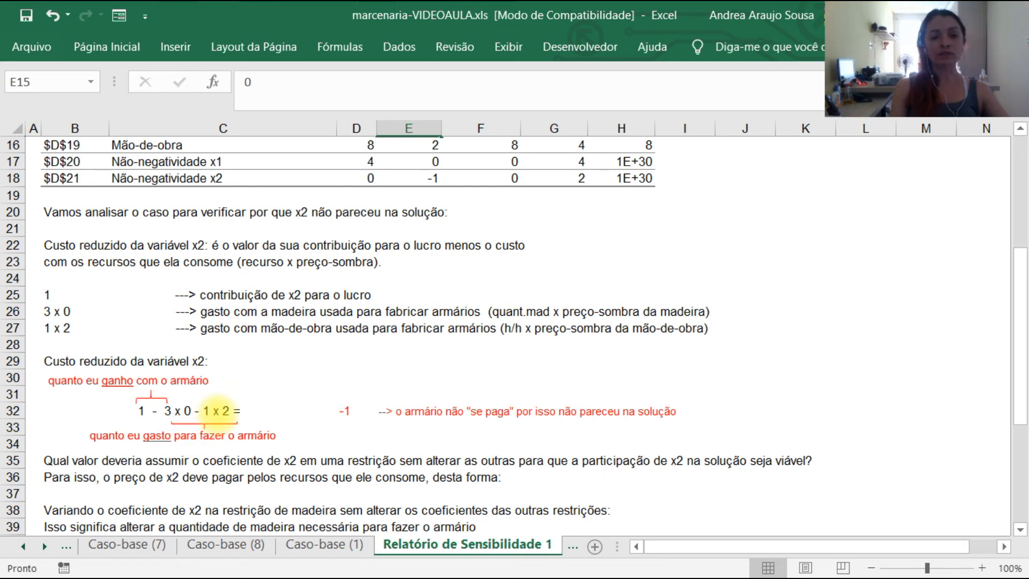
scroll(324, 313, up, 1)
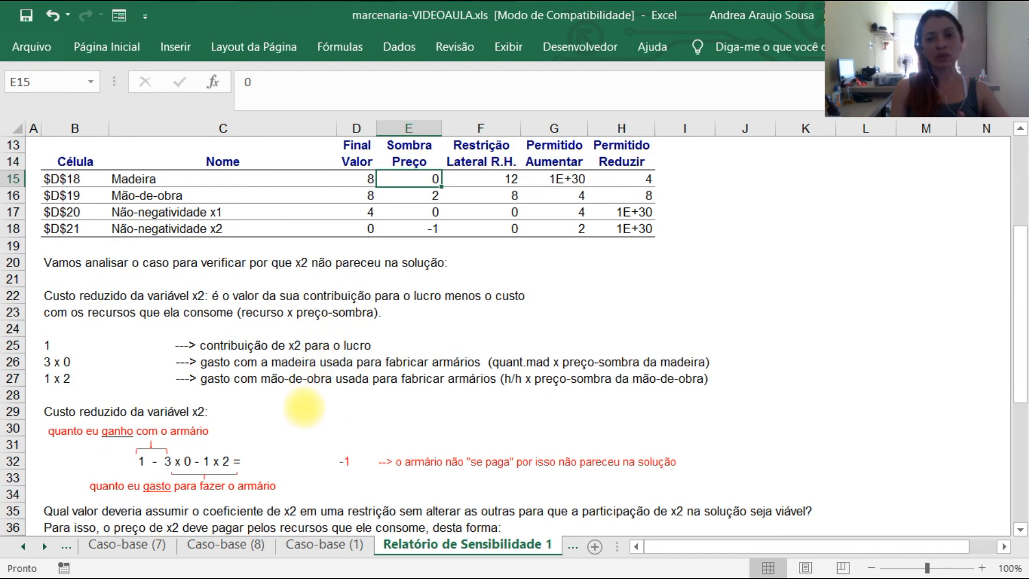
scroll(363, 327, down, 1)
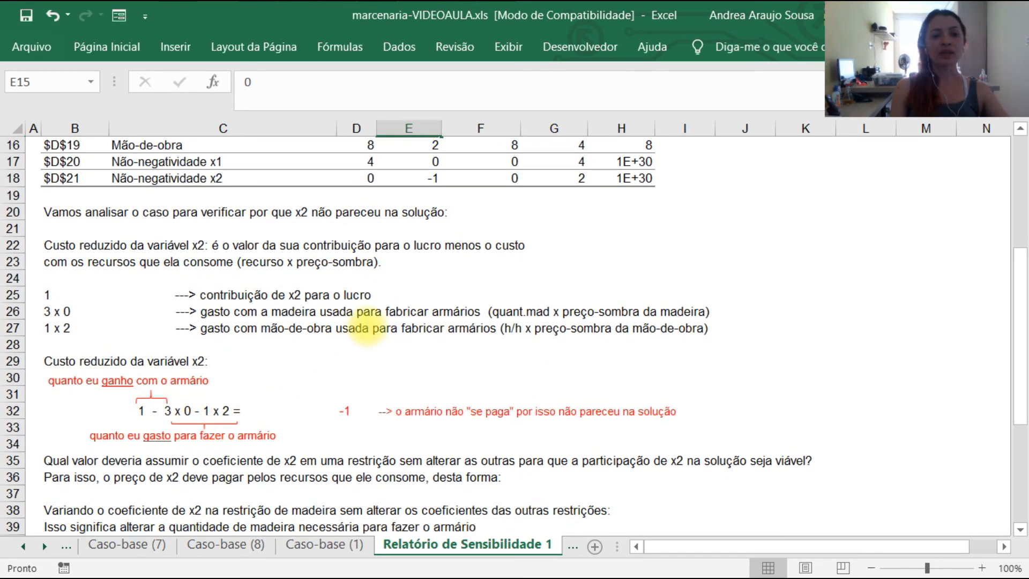
scroll(364, 329, up, 2)
click(426, 248)
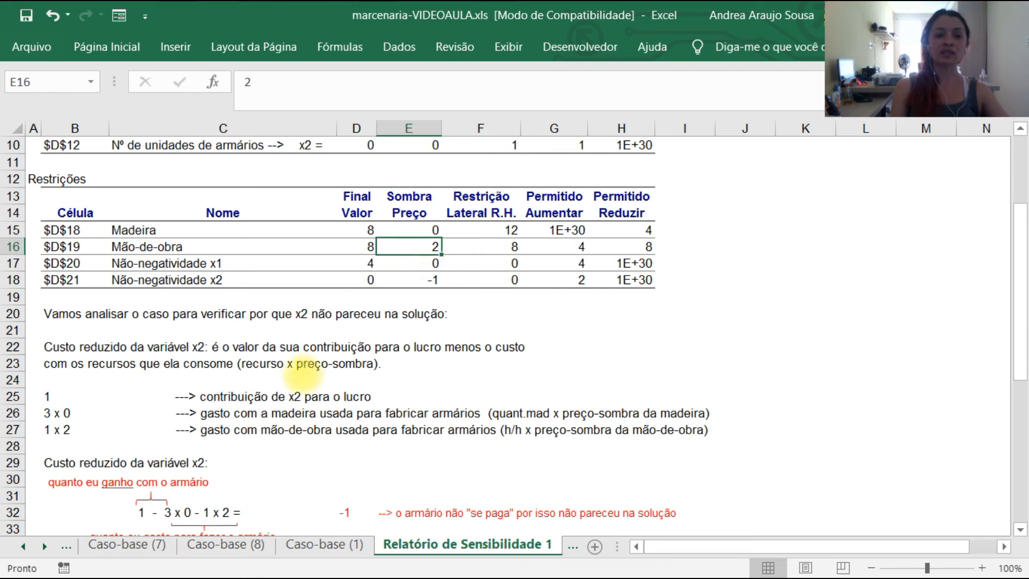
Step: Read the reduced cost calculation of x2 and the analysis of its wood and labour coefficients through row 52
scroll(284, 428, down, 4)
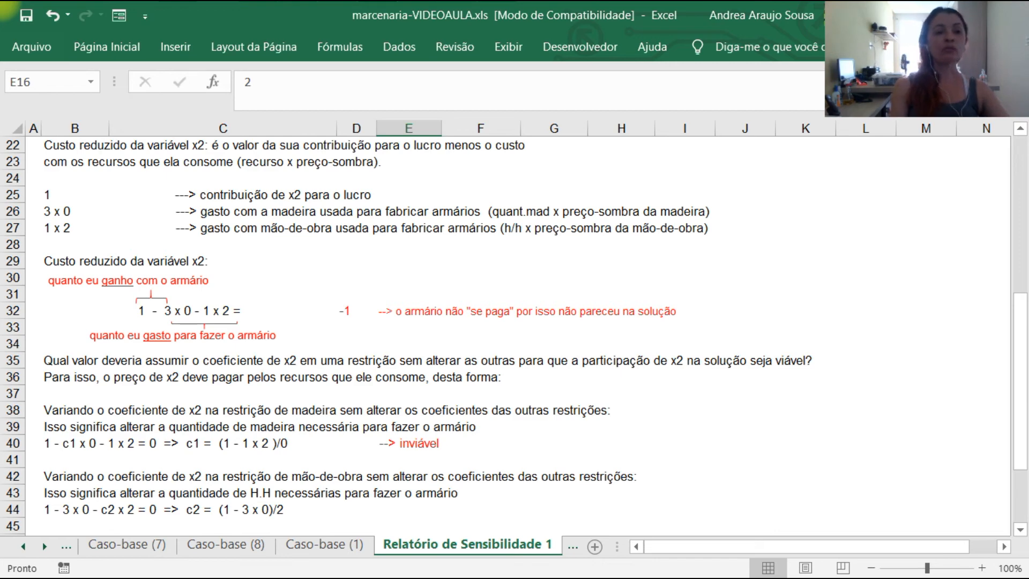
scroll(513, 335, down, 2)
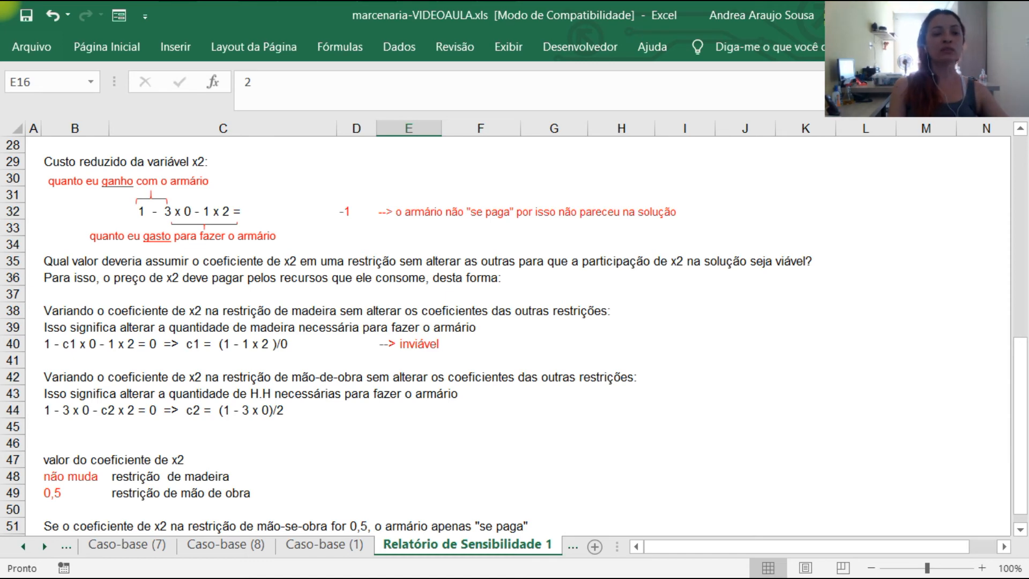
scroll(514, 332, down, 1)
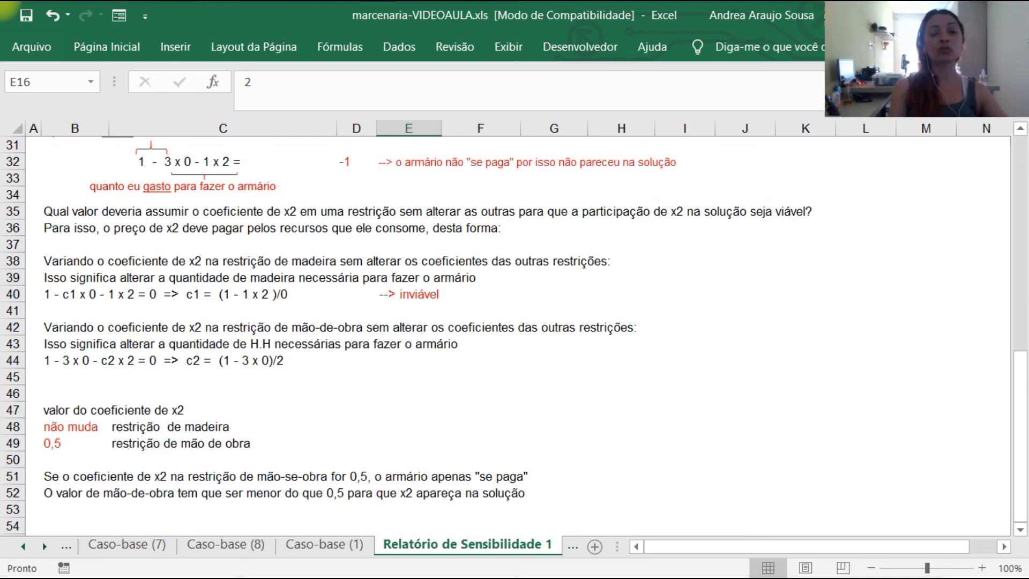
scroll(514, 335, down, 1)
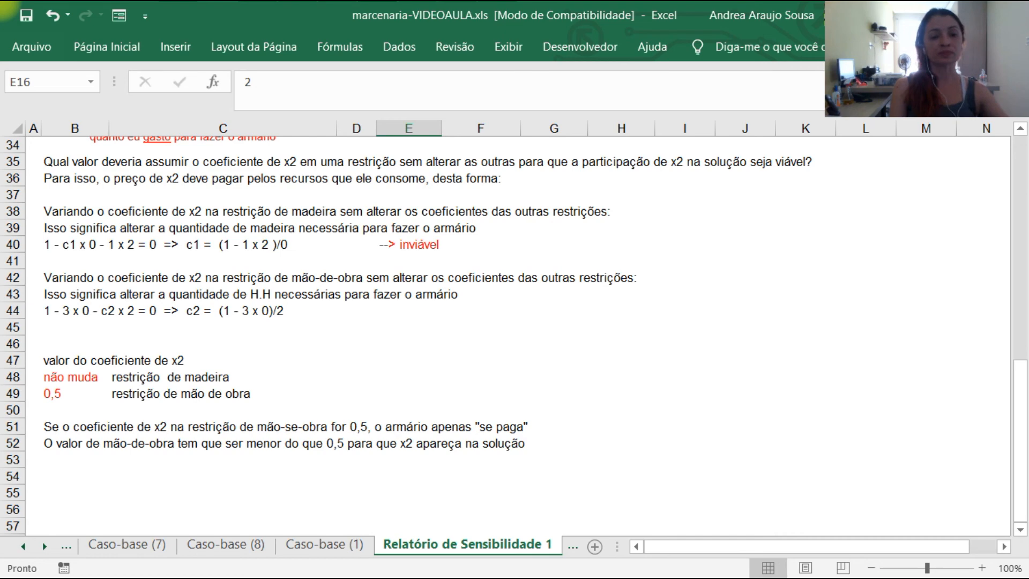
Step: On the Caso-base (7) sheet, examine the model with the changed labour coefficient and the labour constraint formula in D21
click(120, 544)
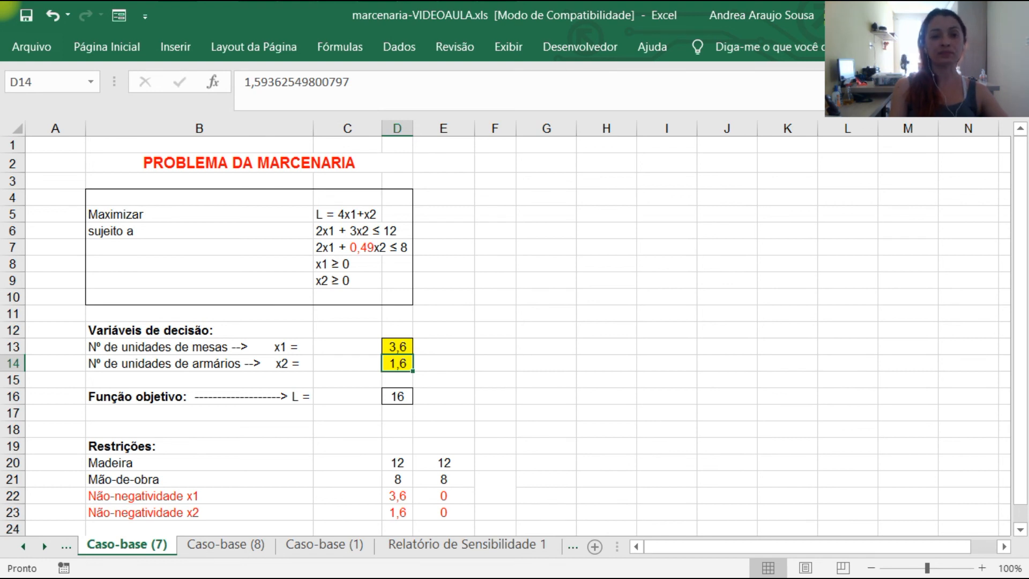
scroll(504, 322, down, 2)
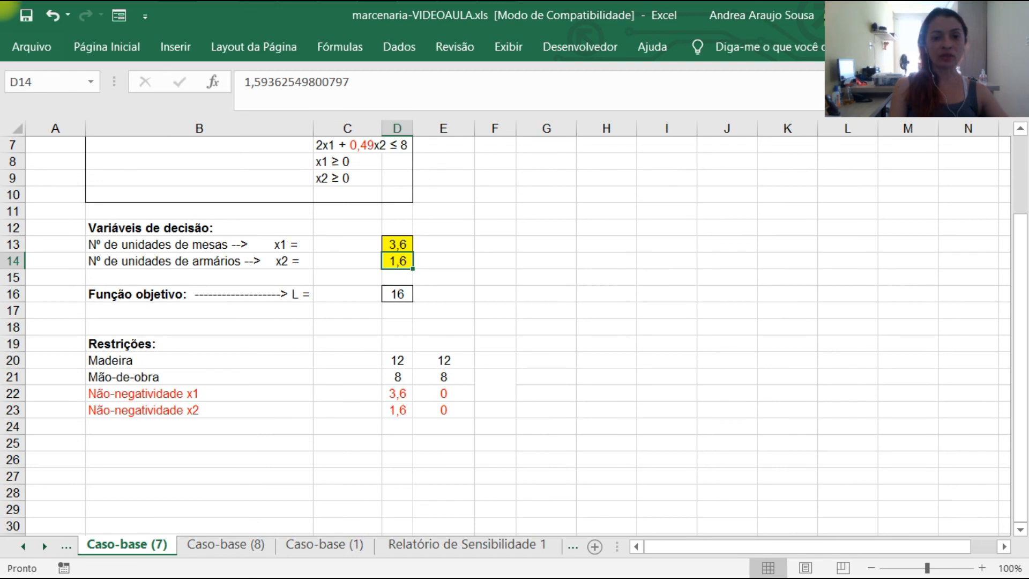
click(397, 377)
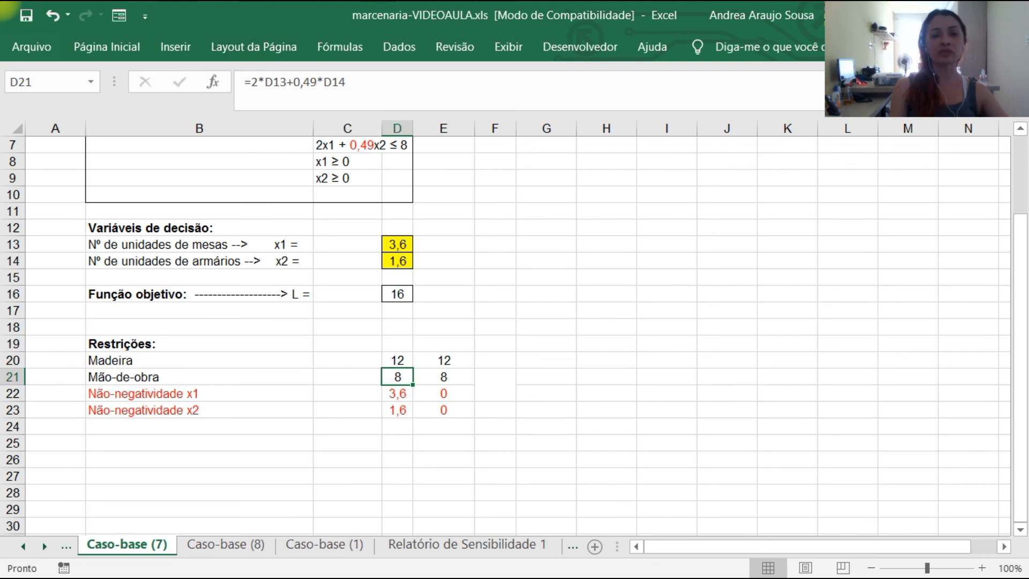
scroll(504, 333, up, 2)
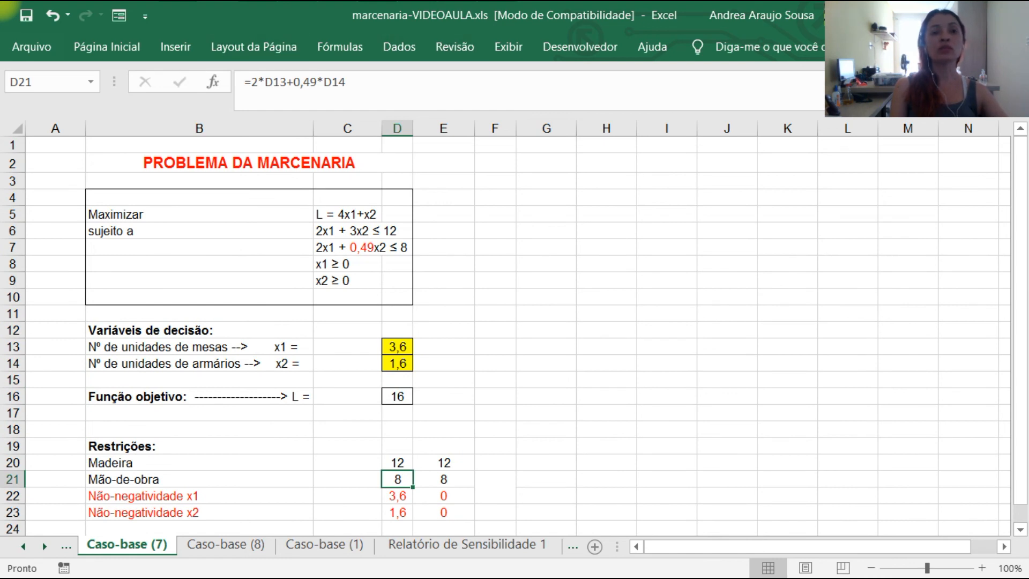
Step: Solve the Caso-base (7) model with Solver using its existing constraints and keep the Solver solution
click(399, 47)
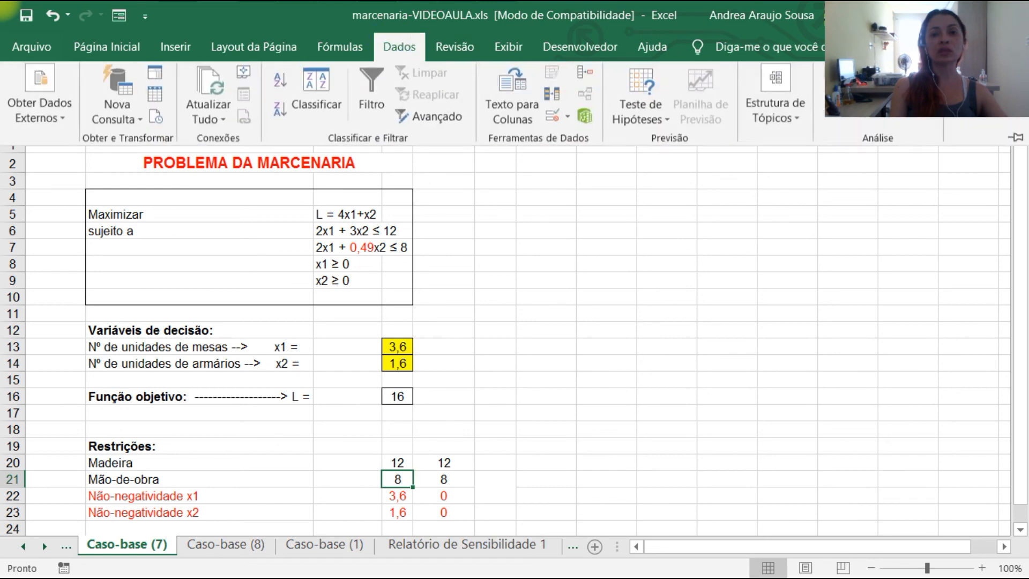
click(834, 96)
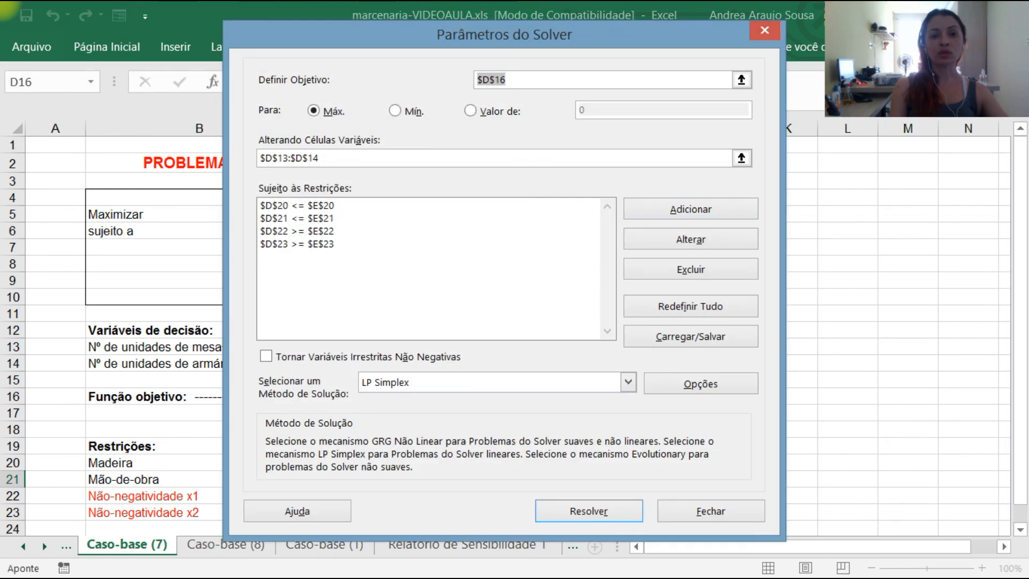
click(588, 510)
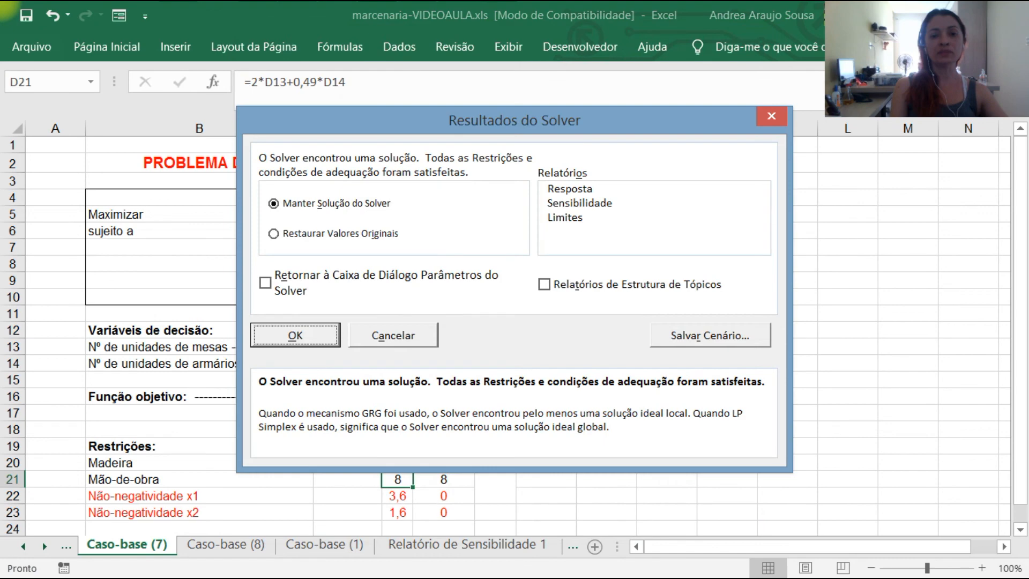
click(295, 335)
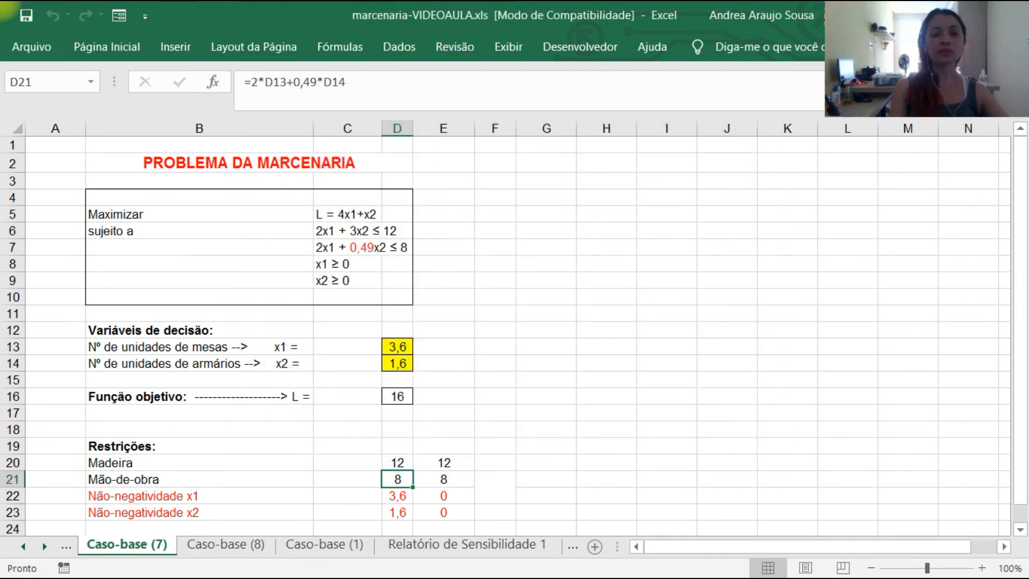
Step: Change the x2 coefficient in the written labour constraint in C7 to 0,5
click(331, 249)
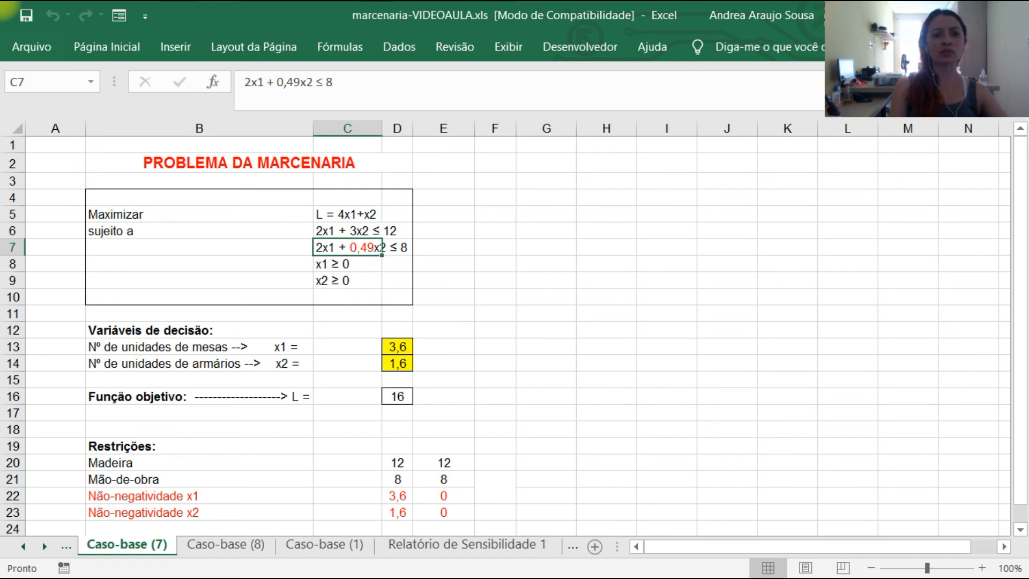
click(300, 83)
key(BackSpace)
key(BackSpace)
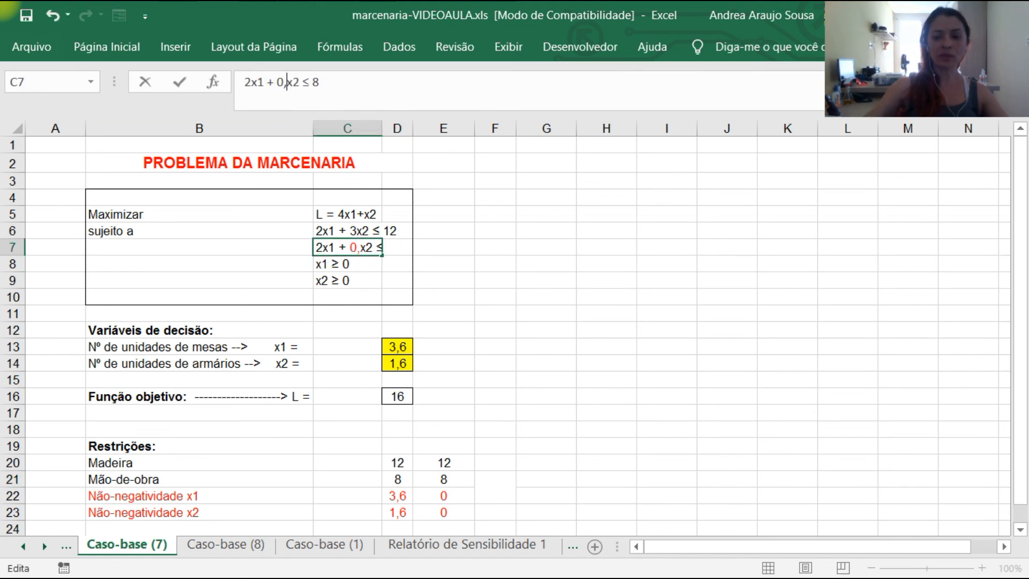
text(5)
key(Return)
Step: Update the labour constraint formula in D21 to =2*D13+0,5*D14
scroll(398, 479, down, 1)
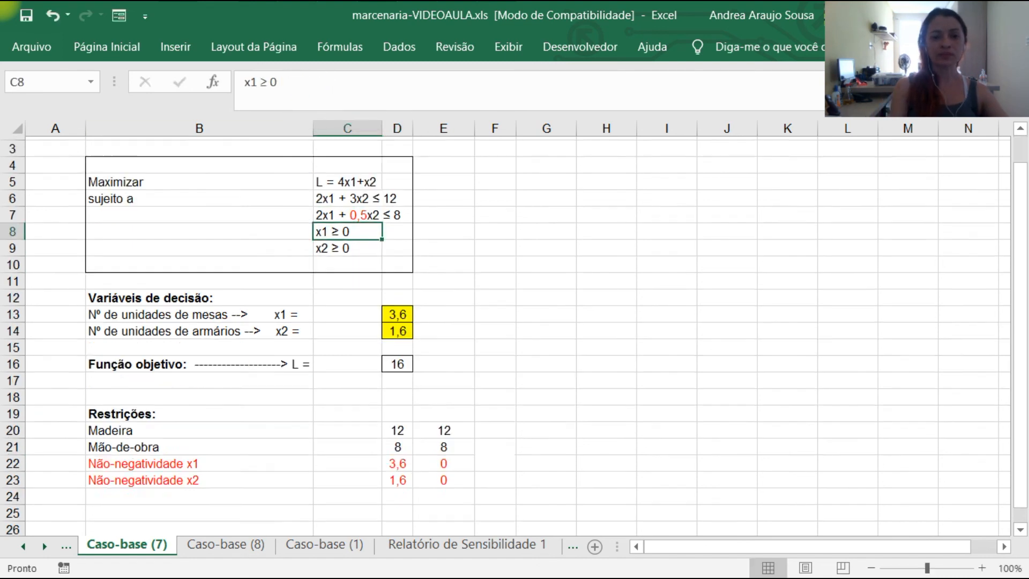
click(398, 426)
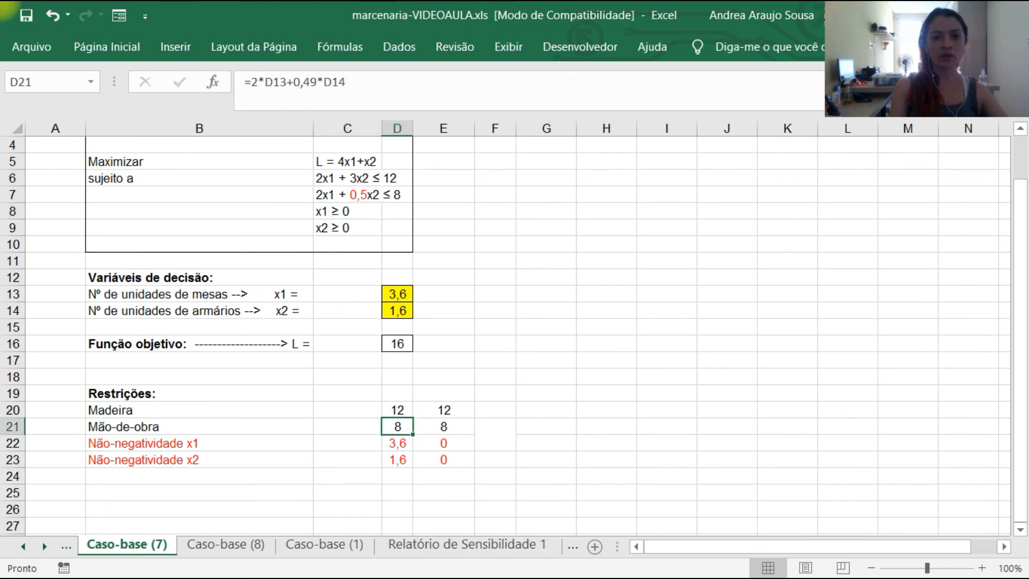
click(315, 82)
key(BackSpace)
key(BackSpace)
text(5)
key(Return)
Step: Solve the model with the 0,5 labour coefficient using Solver's existing LP Simplex setup and keep the Solver solution
scroll(515, 332, up, 1)
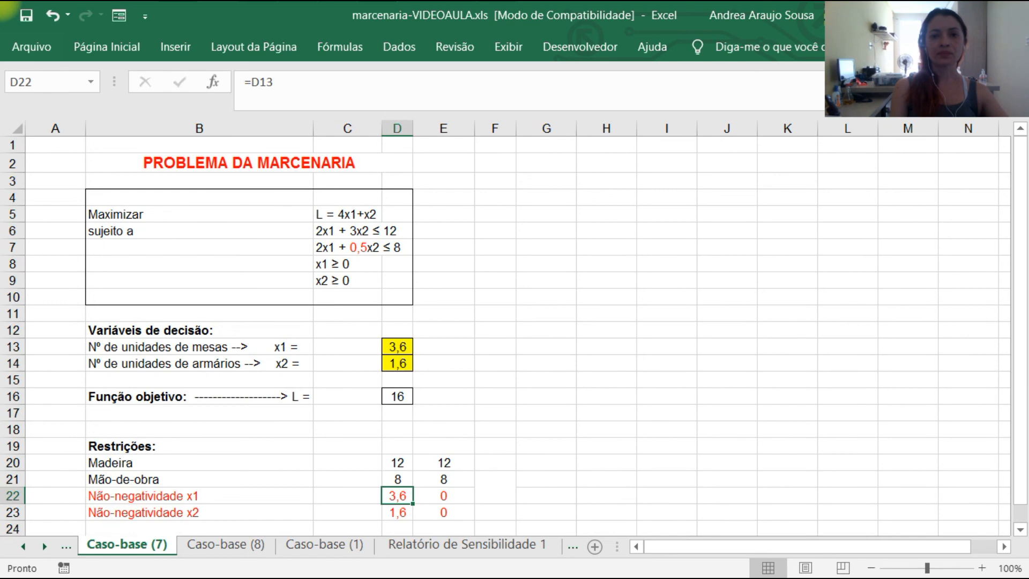
click(399, 48)
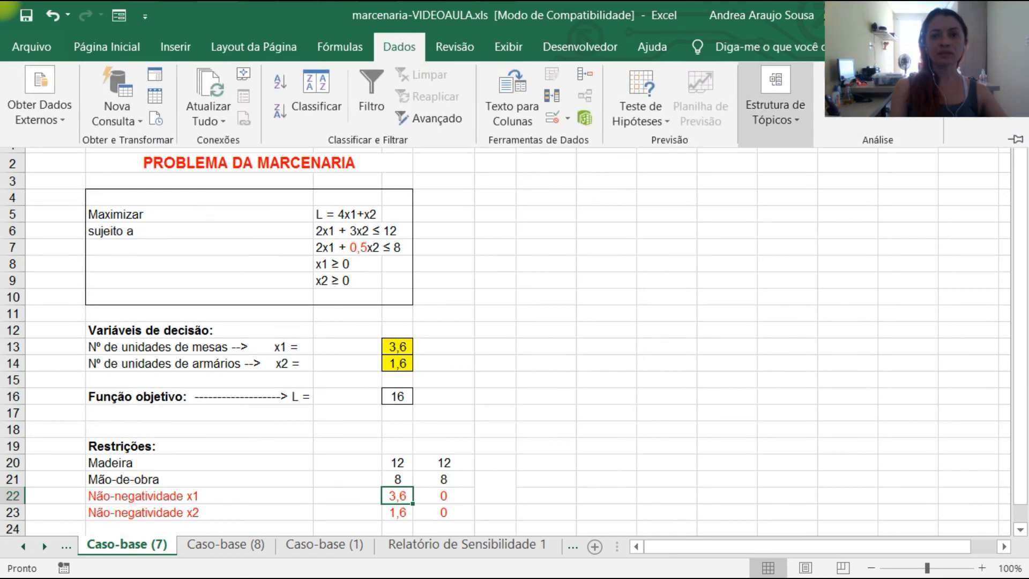
click(852, 97)
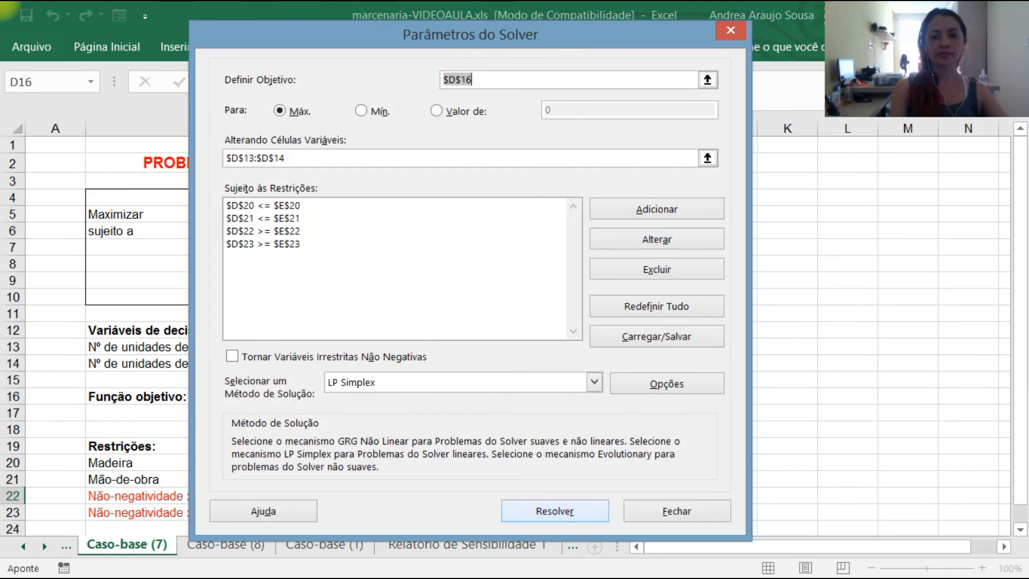
click(548, 518)
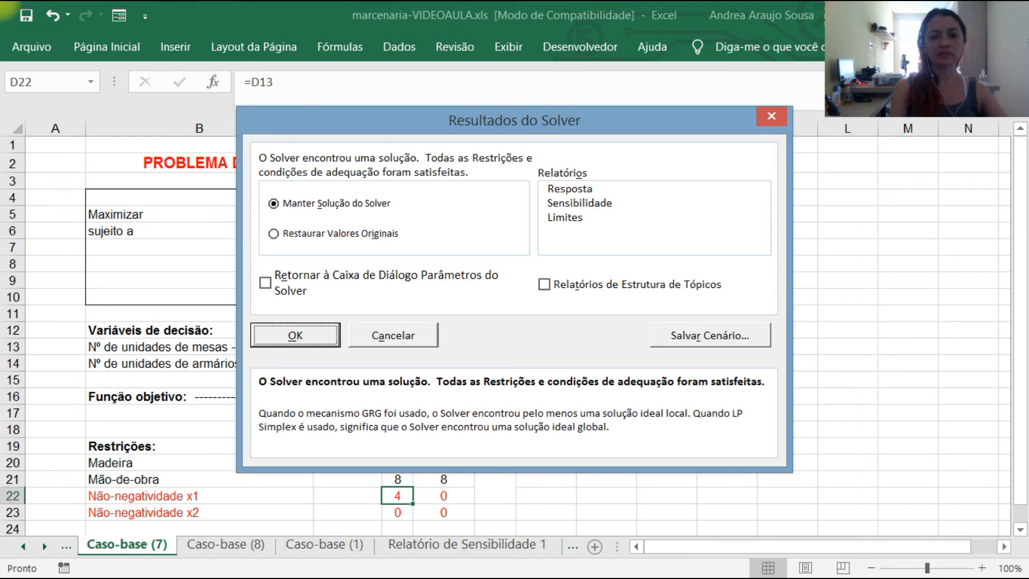
click(317, 336)
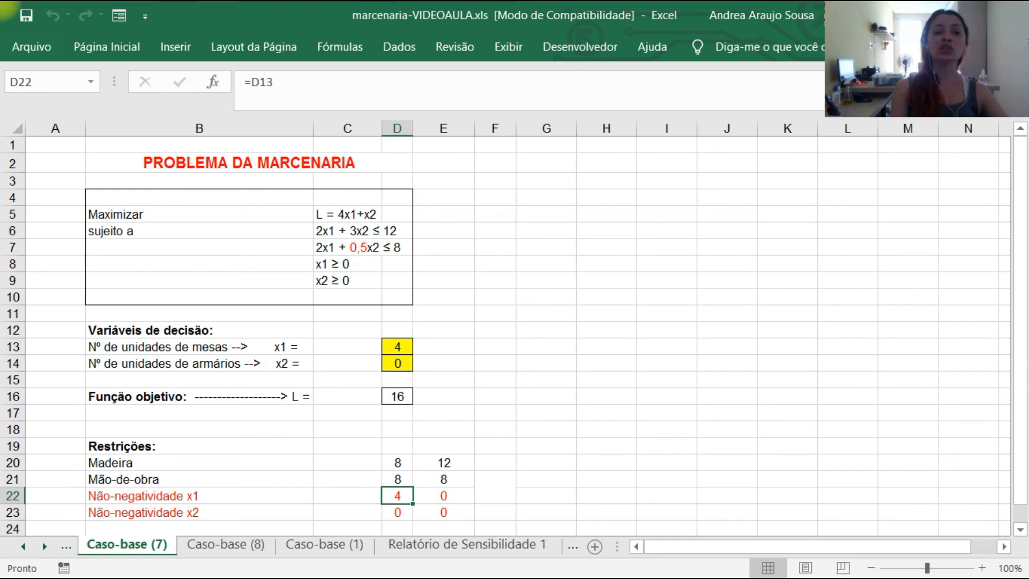
Step: Replace the decimal digit 5 of the x2 coefficient in C7's written labour constraint with 4
click(325, 245)
click(292, 82)
key(BackSpace)
text(4)
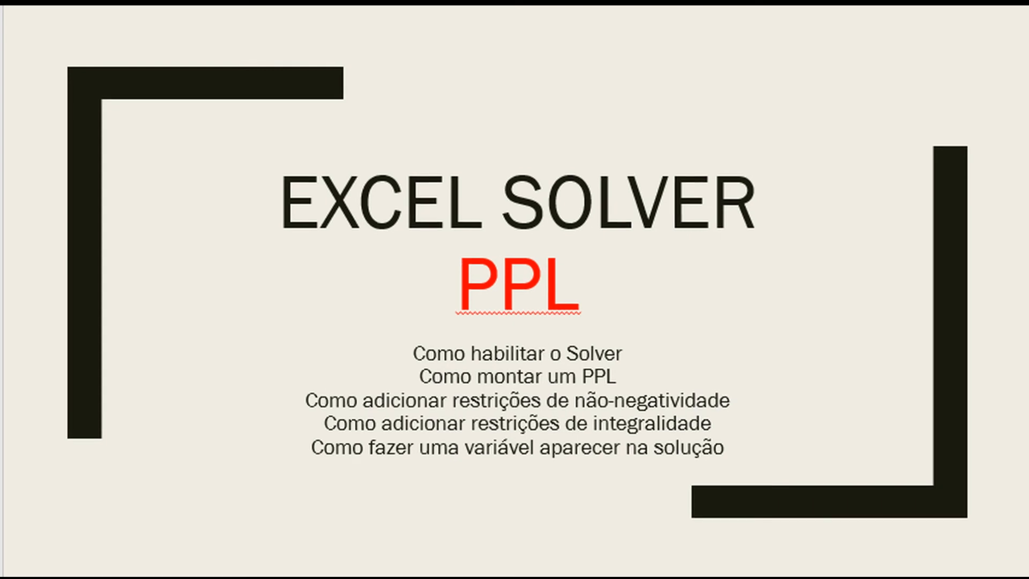